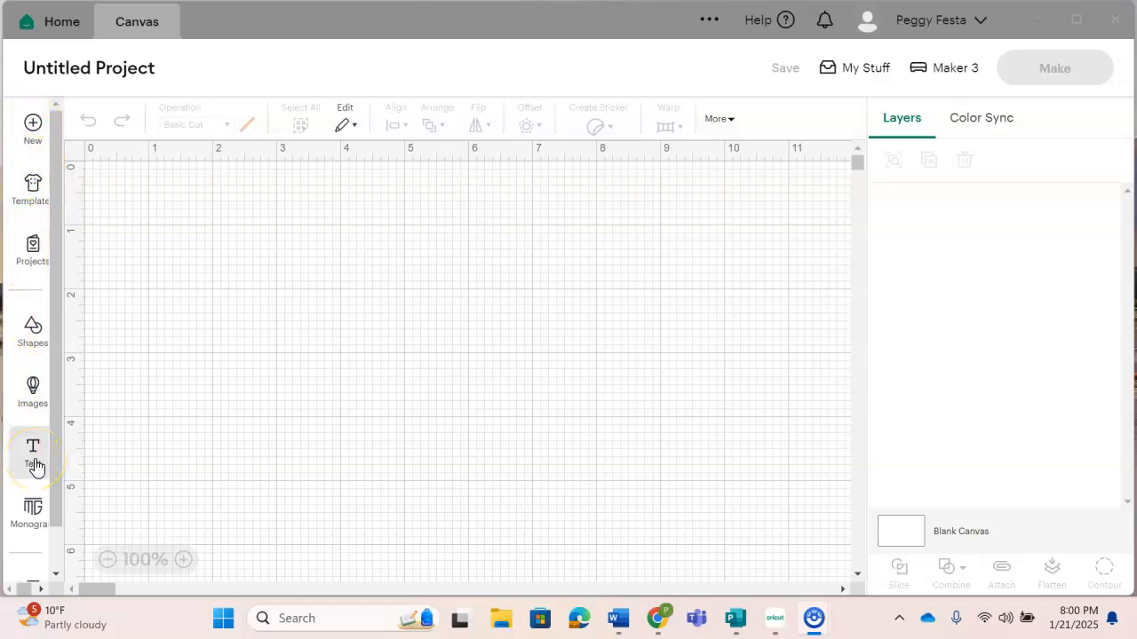
# Step: Add a text object containing the family surname in capitals and move it to the middle of the canvas
pyautogui.click(35, 464)
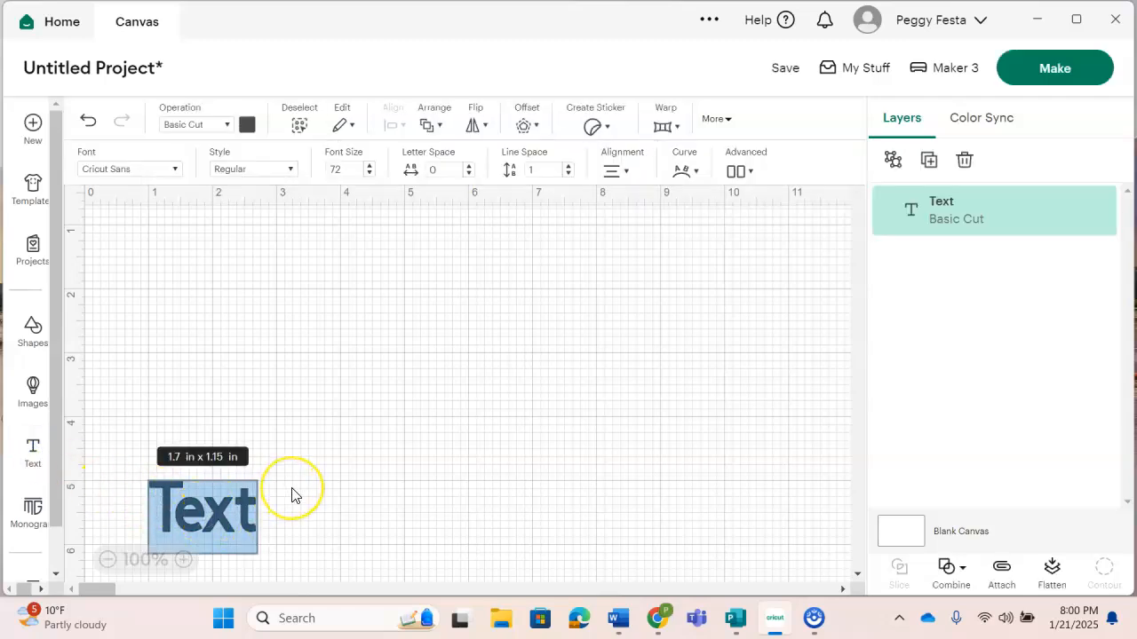
pyautogui.write('FESTA')
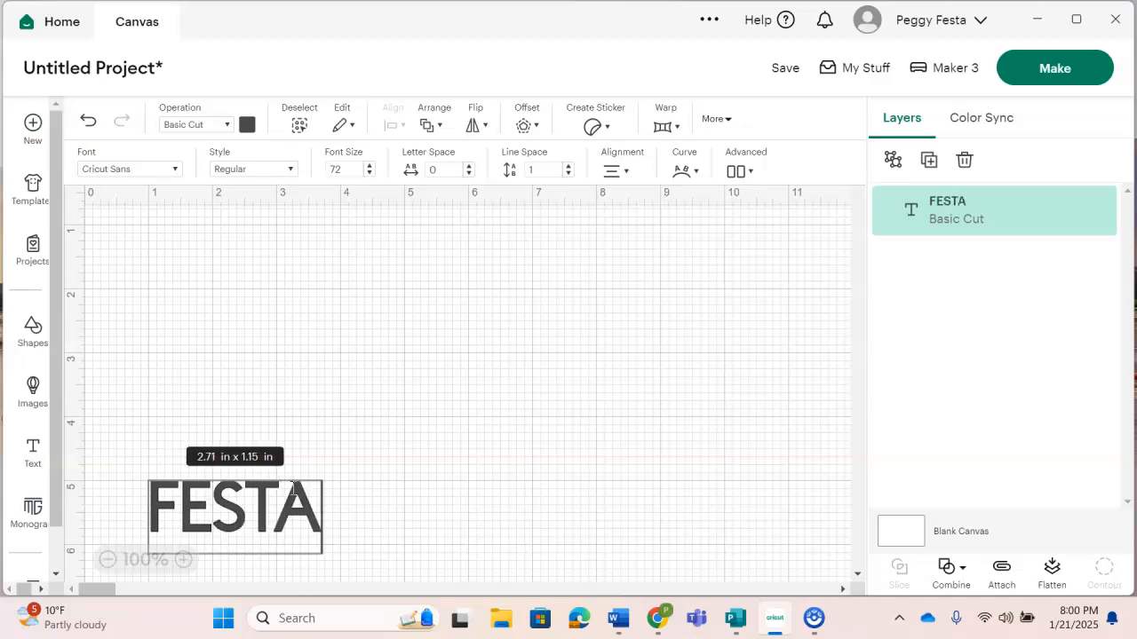
pyautogui.click(452, 533)
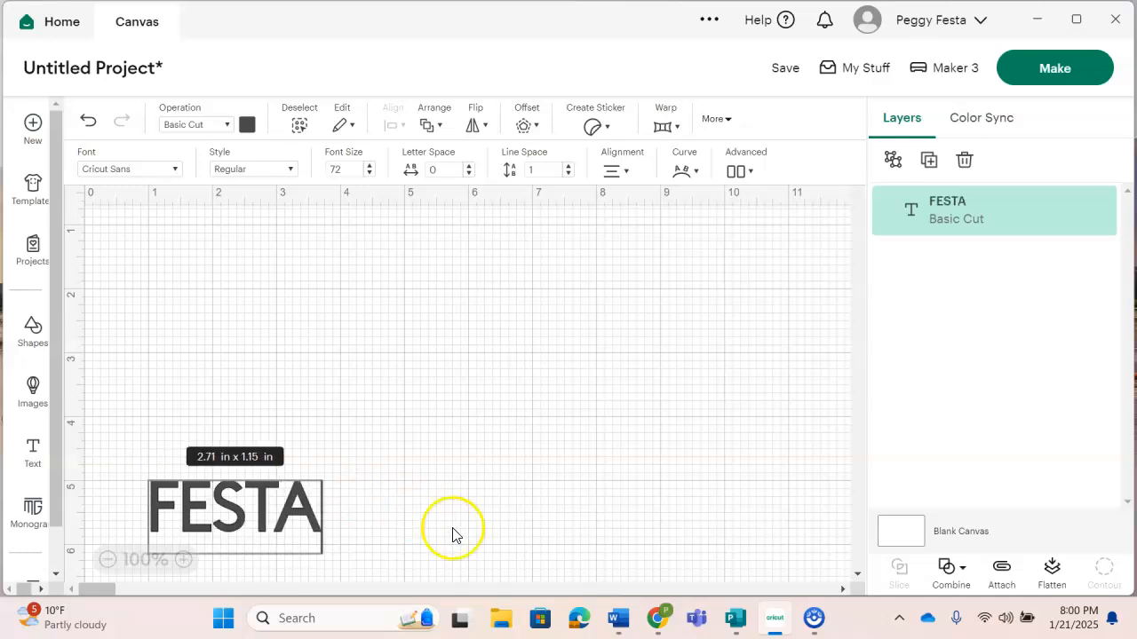
pyautogui.click(279, 515)
pyautogui.moveTo(267, 513); pyautogui.dragTo(458, 385)
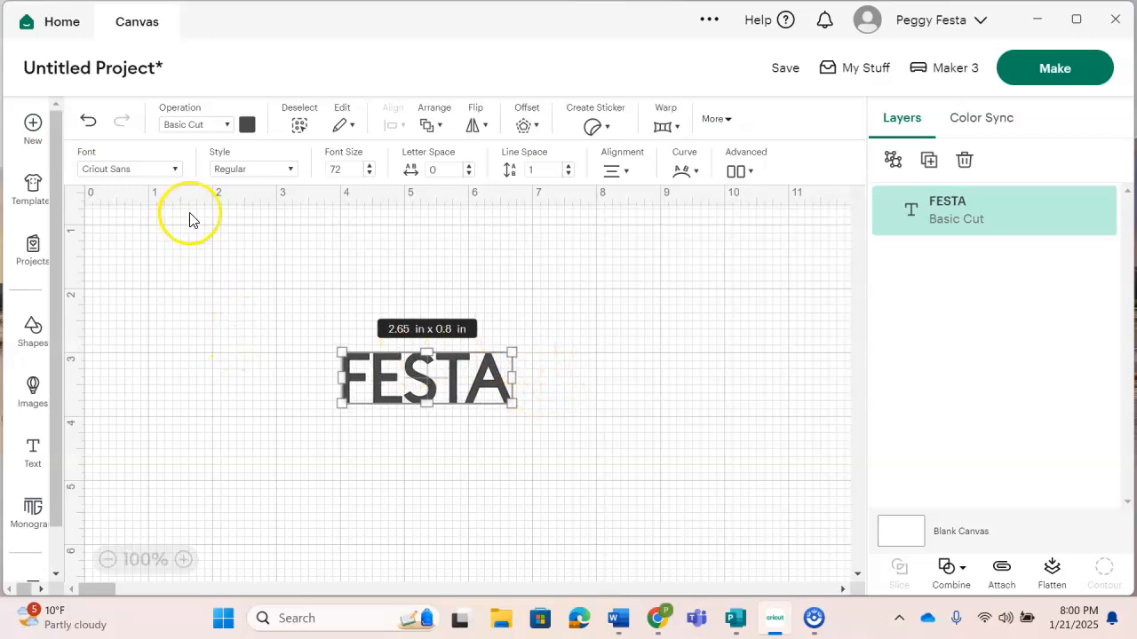
# Step: Open the font list for the surname text and add the Free filter alongside Single-layer Cutting
pyautogui.click(172, 169)
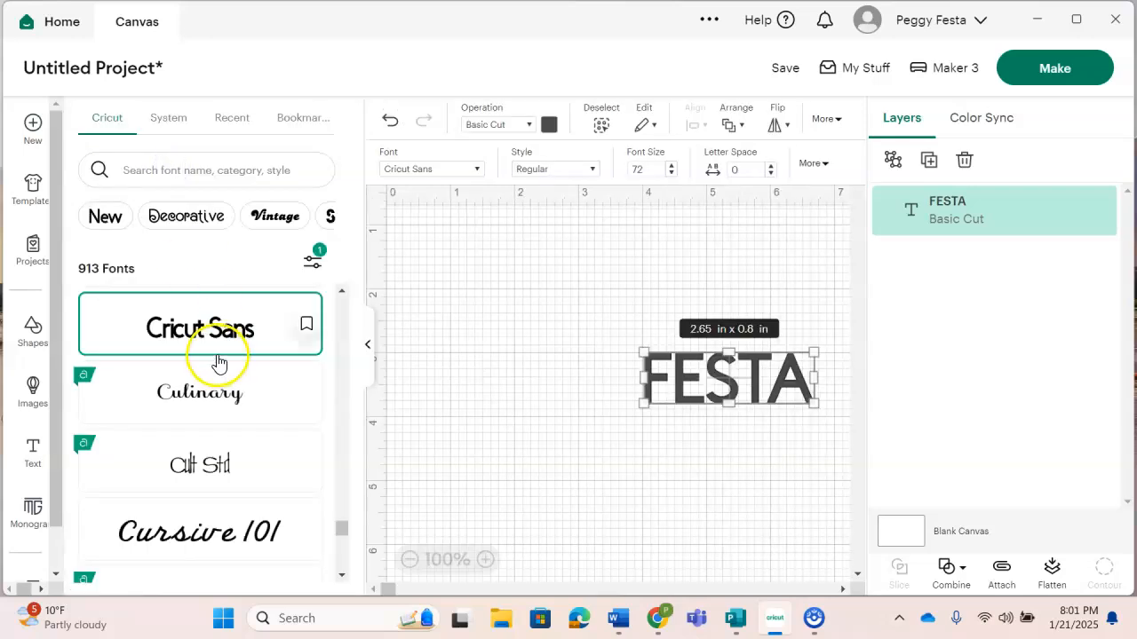
pyautogui.click(321, 257)
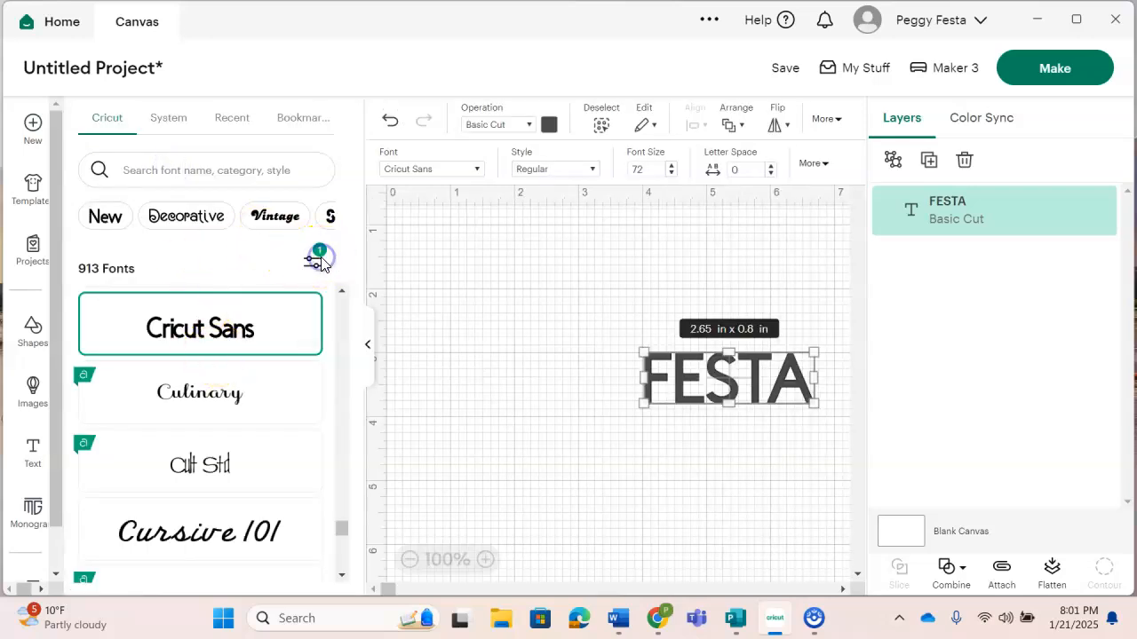
pyautogui.click(311, 265)
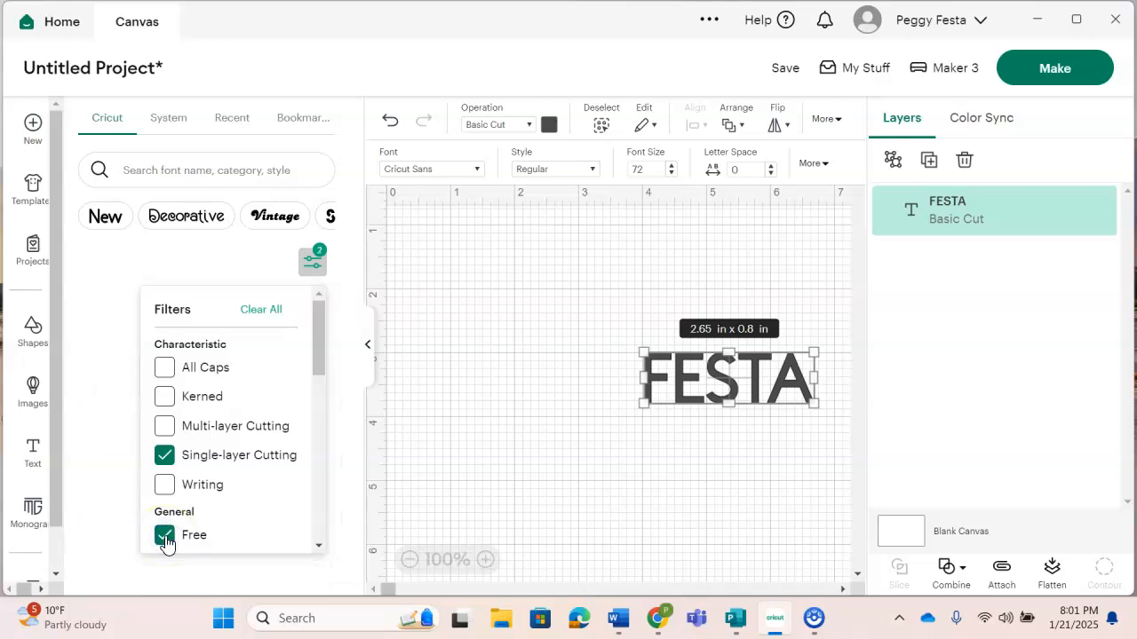
pyautogui.click(237, 256)
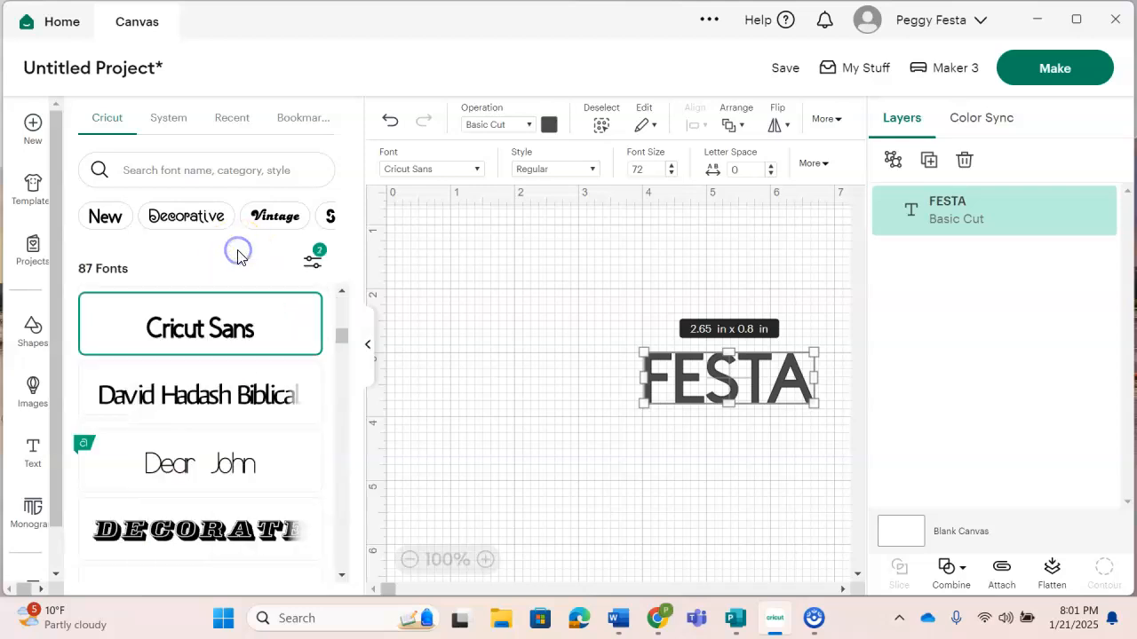
# Step: Apply the Dela Gothic One font to the surname text and return to the full canvas
pyautogui.moveTo(344, 348)
pyautogui.mouseDown()
pyautogui.moveTo(373, 479)
pyautogui.moveTo(364, 315)
pyautogui.moveTo(354, 328)
pyautogui.moveTo(368, 351)
pyautogui.mouseUp()
pyautogui.click(247, 441)
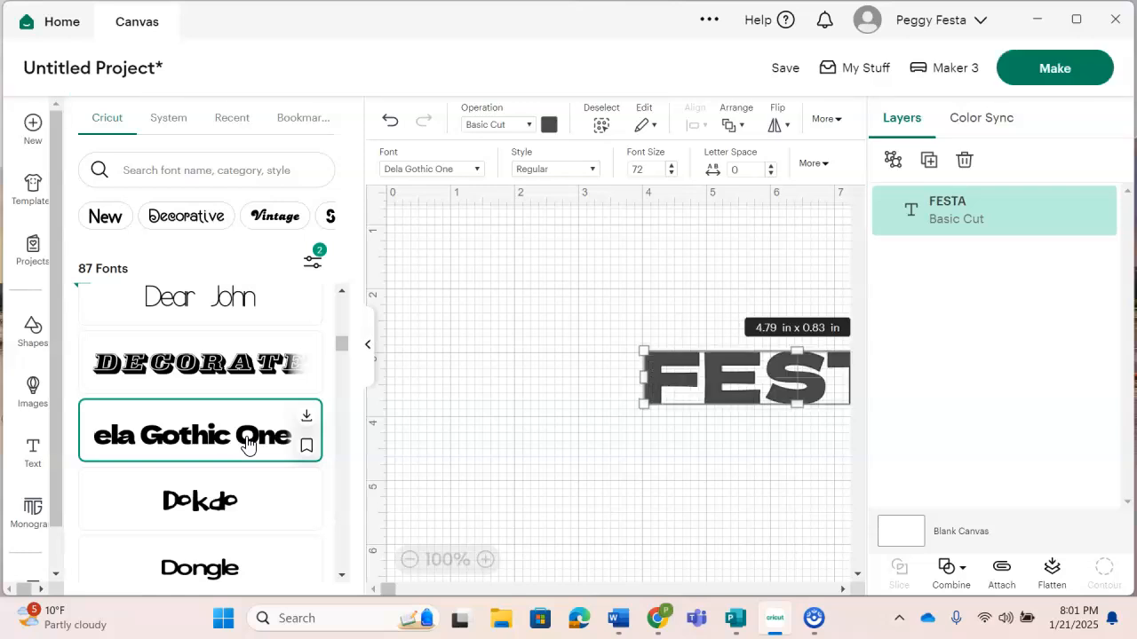
pyautogui.click(731, 431)
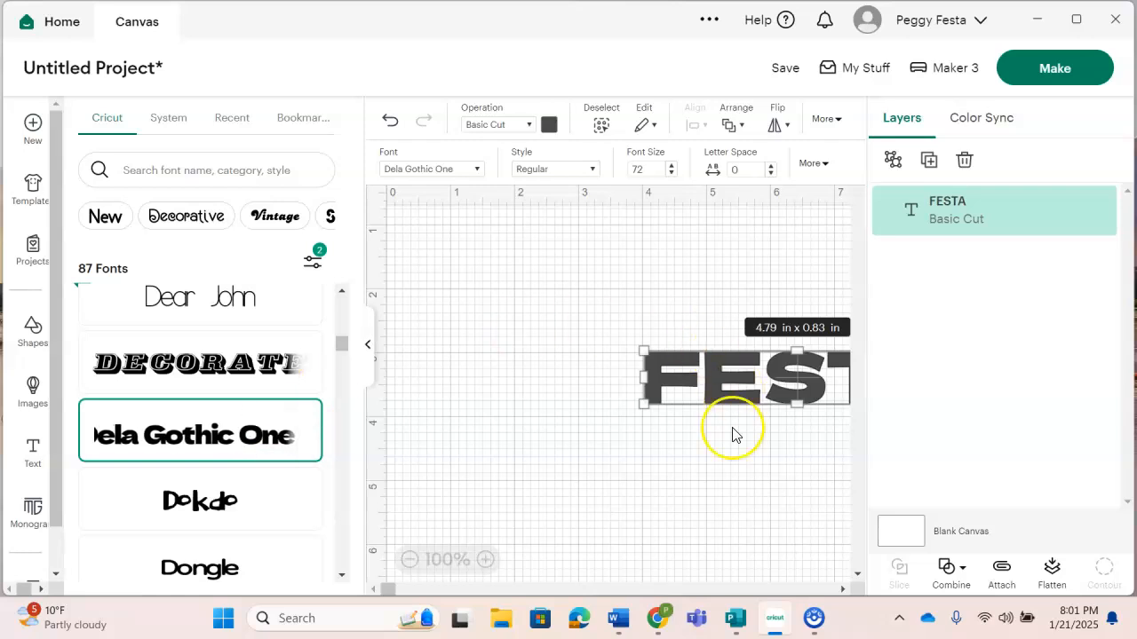
pyautogui.click(386, 403)
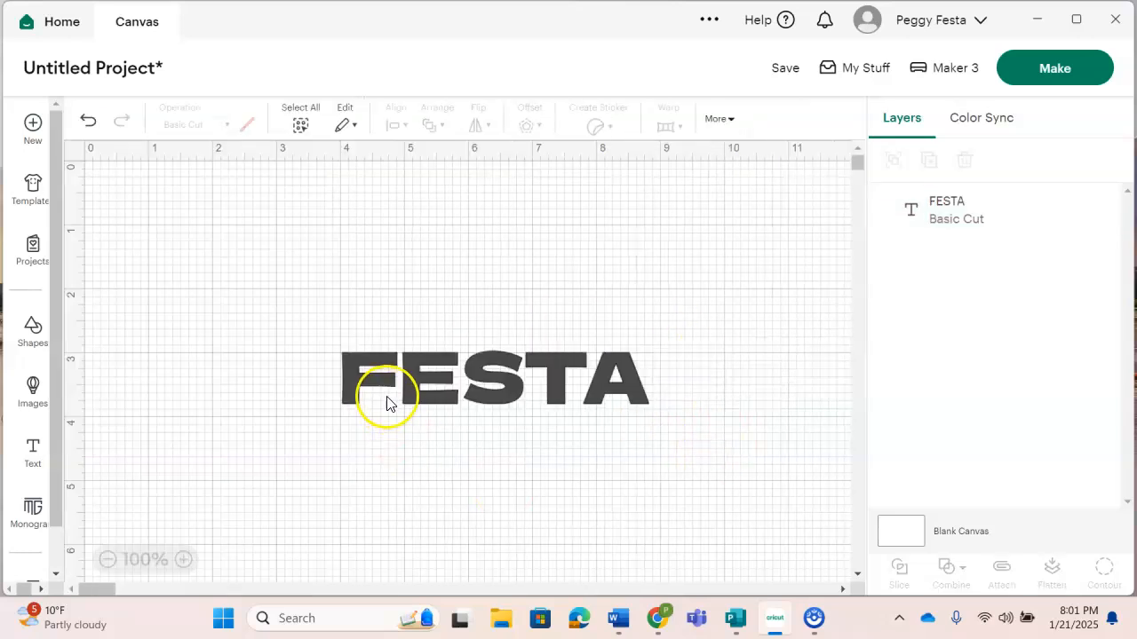
# Step: Resize the surname text to 8 in wide by 3 in high with proportions unlocked, and center it in the visible canvas
pyautogui.click(482, 399)
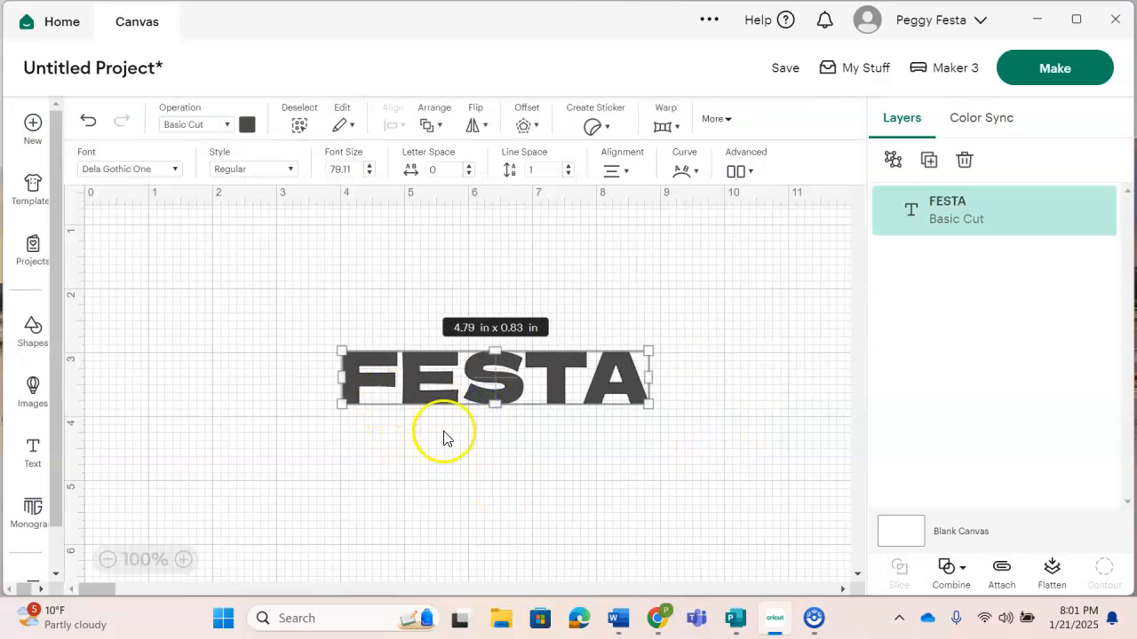
pyautogui.click(719, 121)
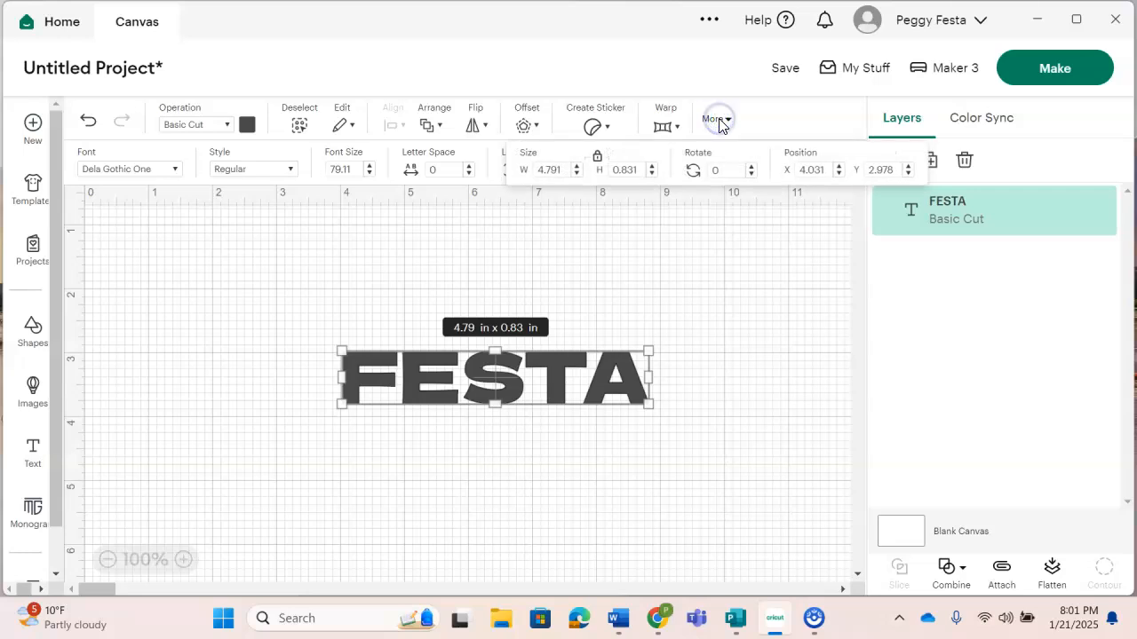
pyautogui.click(598, 163)
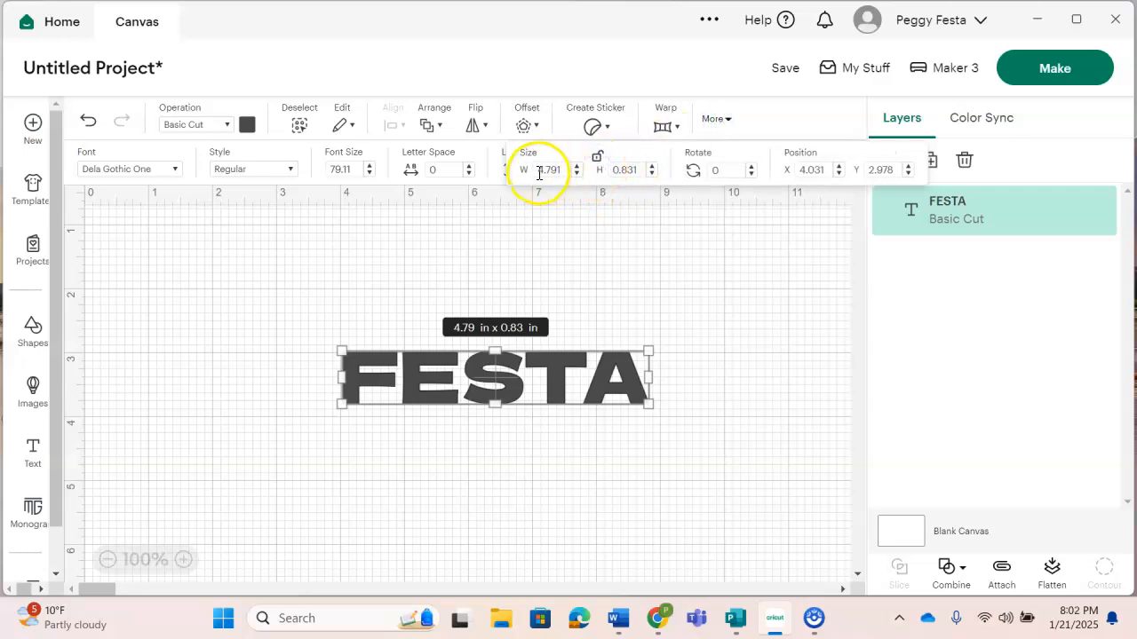
pyautogui.click(563, 170)
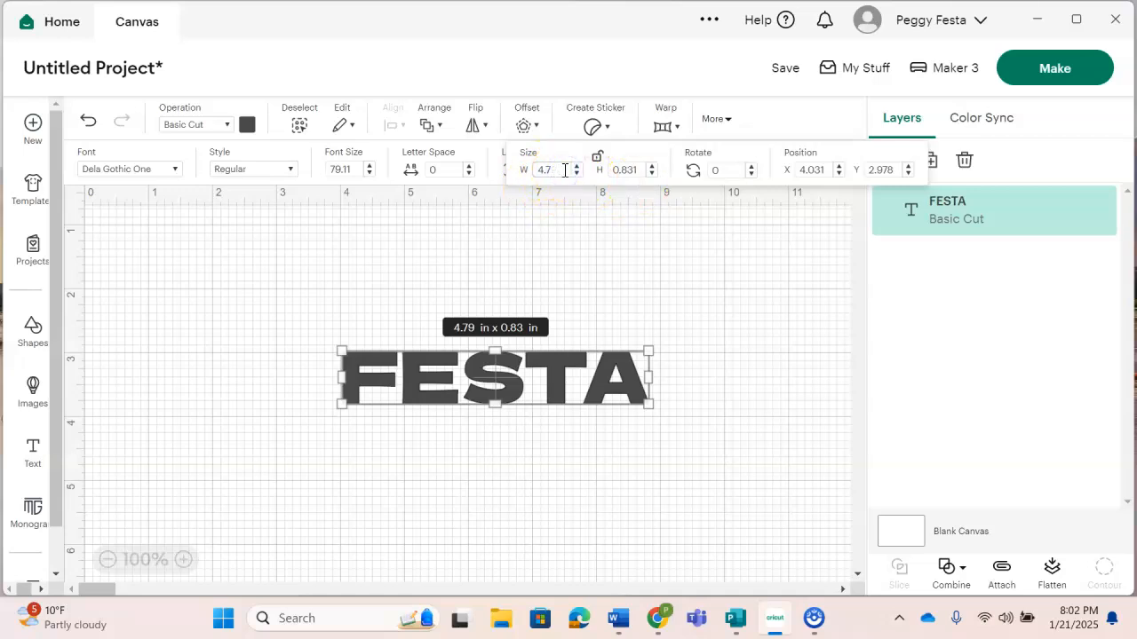
pyautogui.write('8')
pyautogui.click(642, 169)
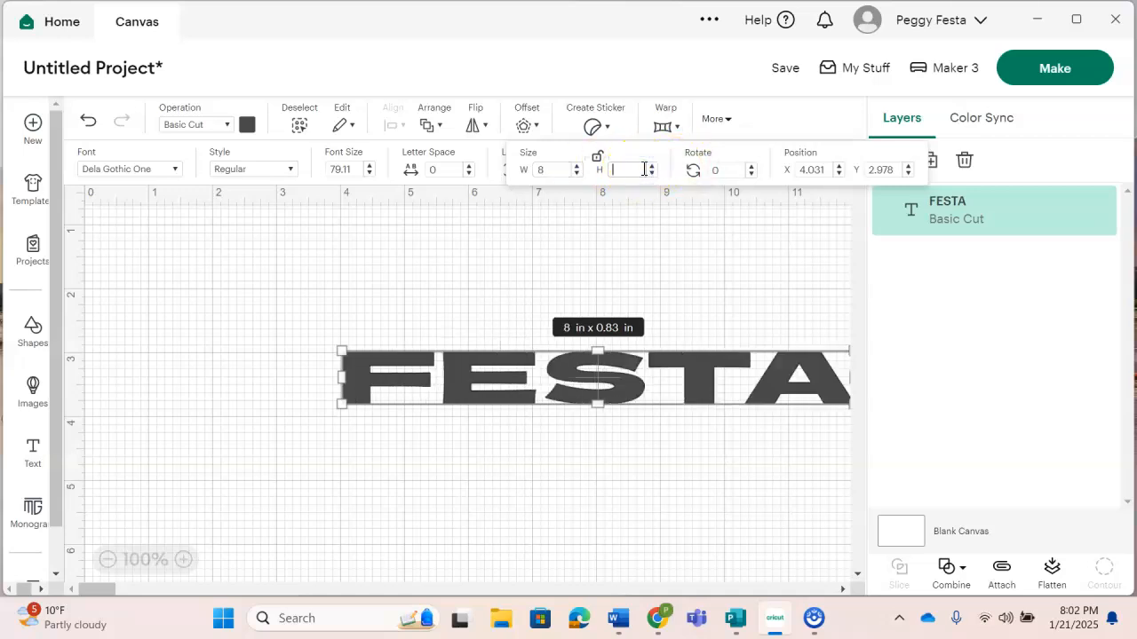
pyautogui.click(635, 162)
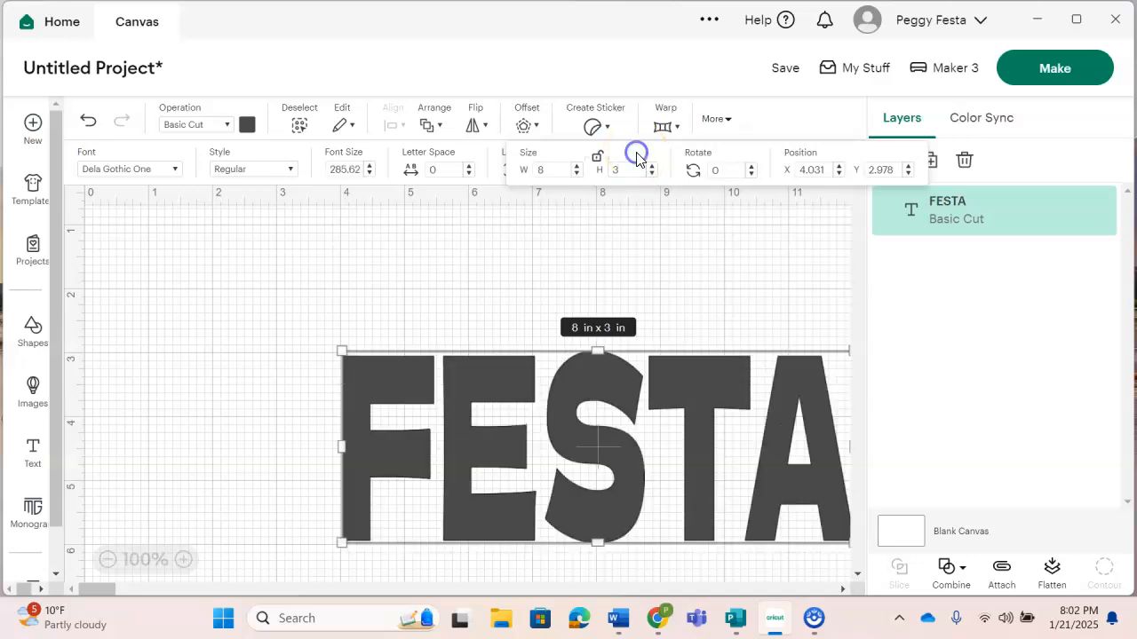
pyautogui.moveTo(625, 483); pyautogui.dragTo(498, 420)
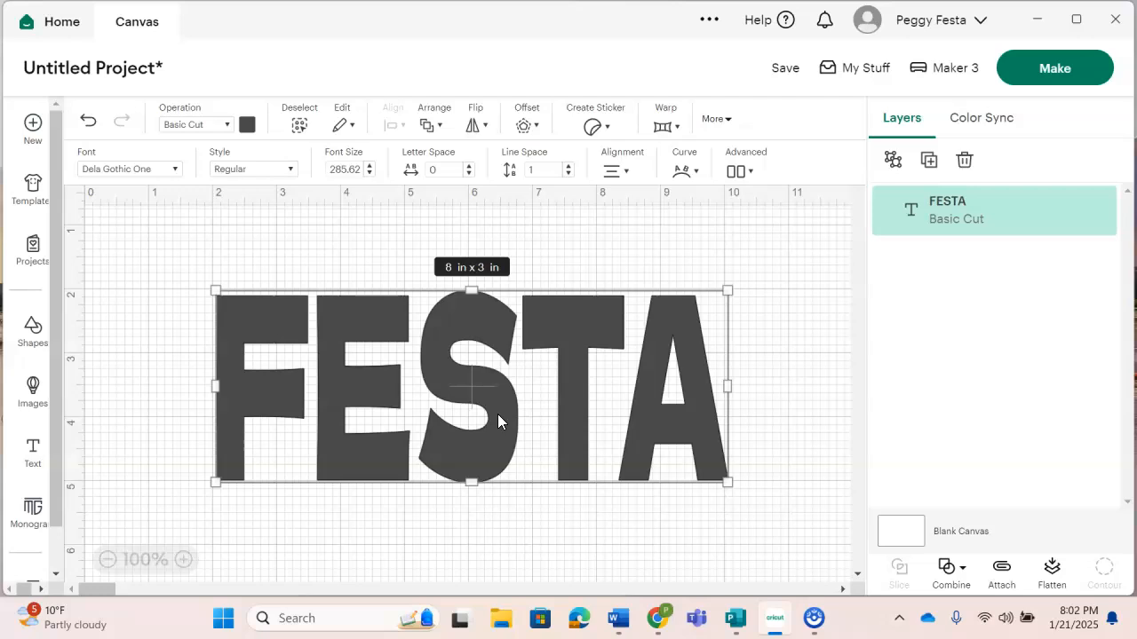
pyautogui.click(453, 546)
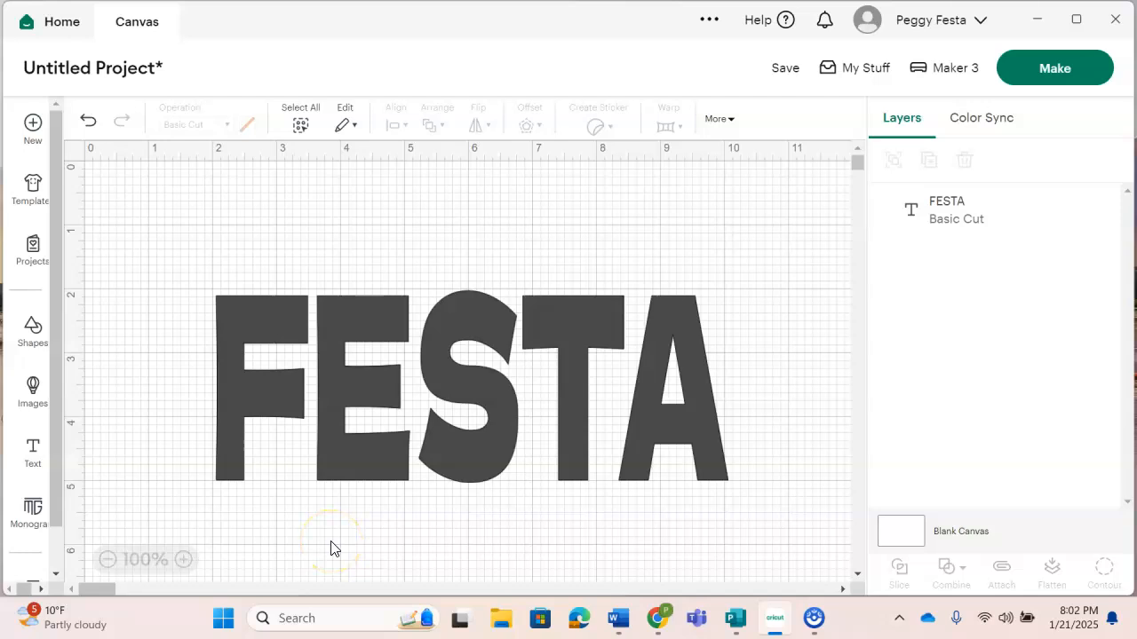
# Step: Ungroup the surname text to letters and check that the first letter can be selected separately
pyautogui.click(450, 469)
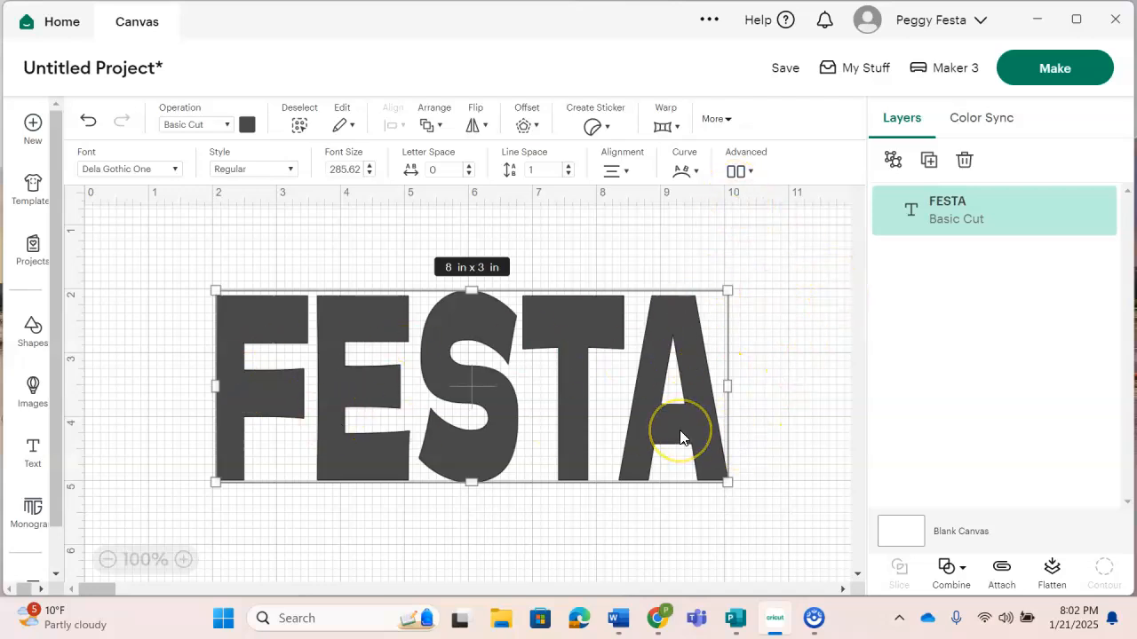
pyautogui.click(742, 172)
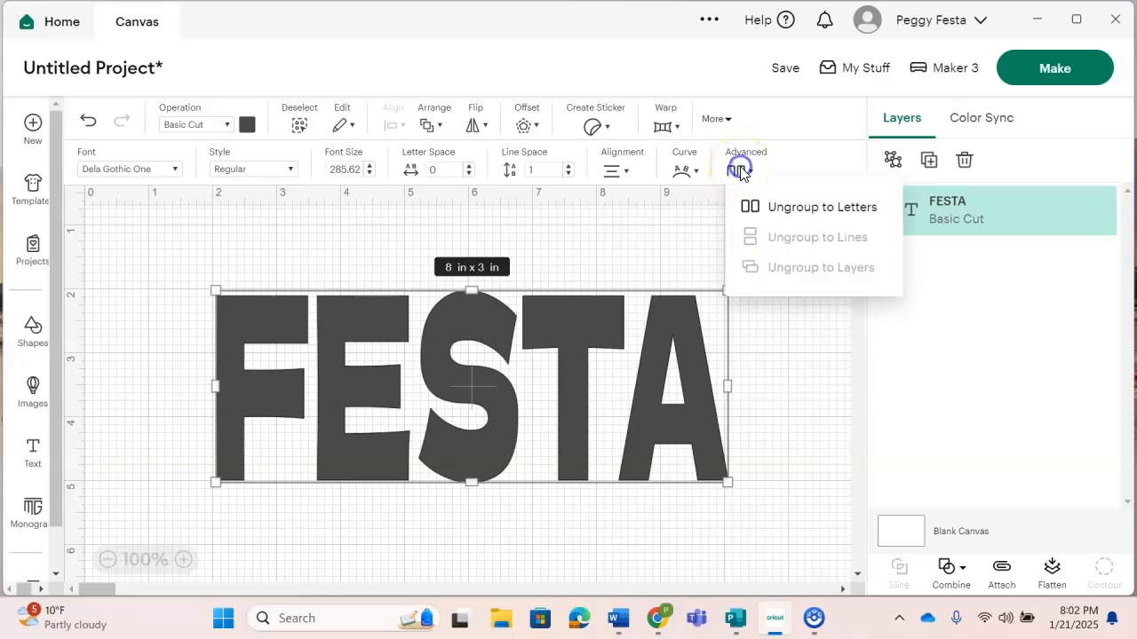
pyautogui.click(777, 221)
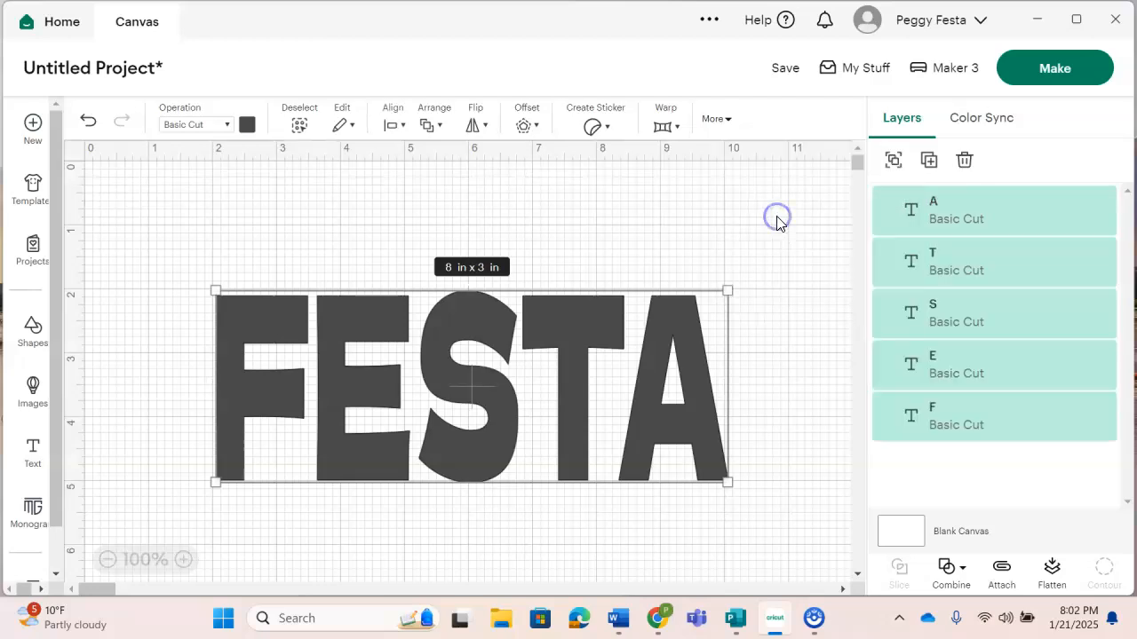
pyautogui.click(705, 219)
pyautogui.click(304, 396)
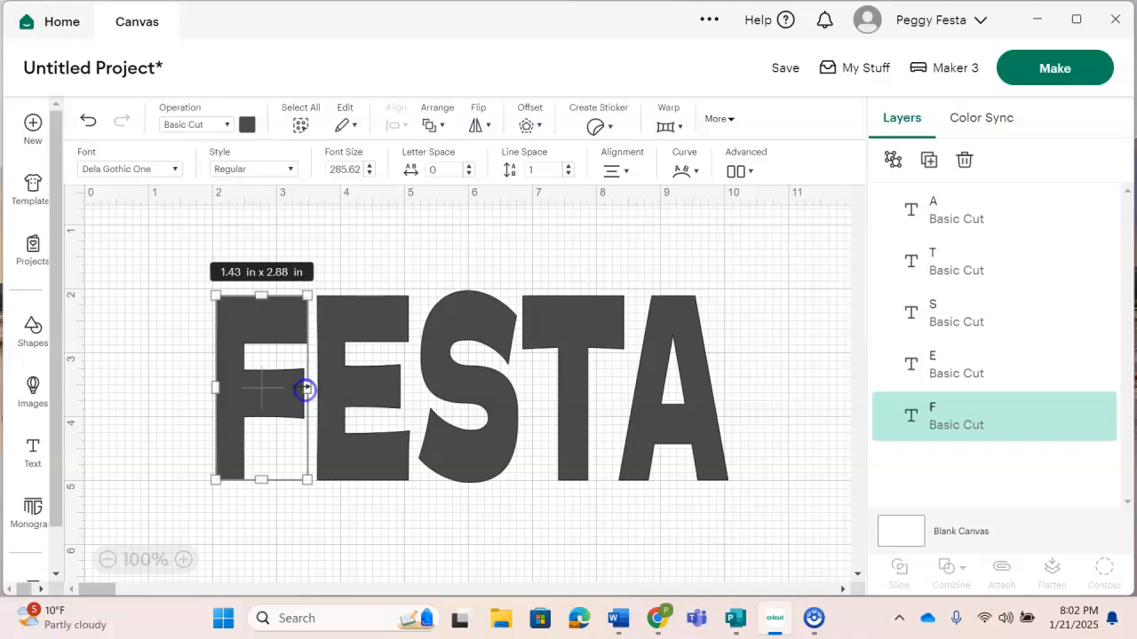
pyautogui.click(169, 399)
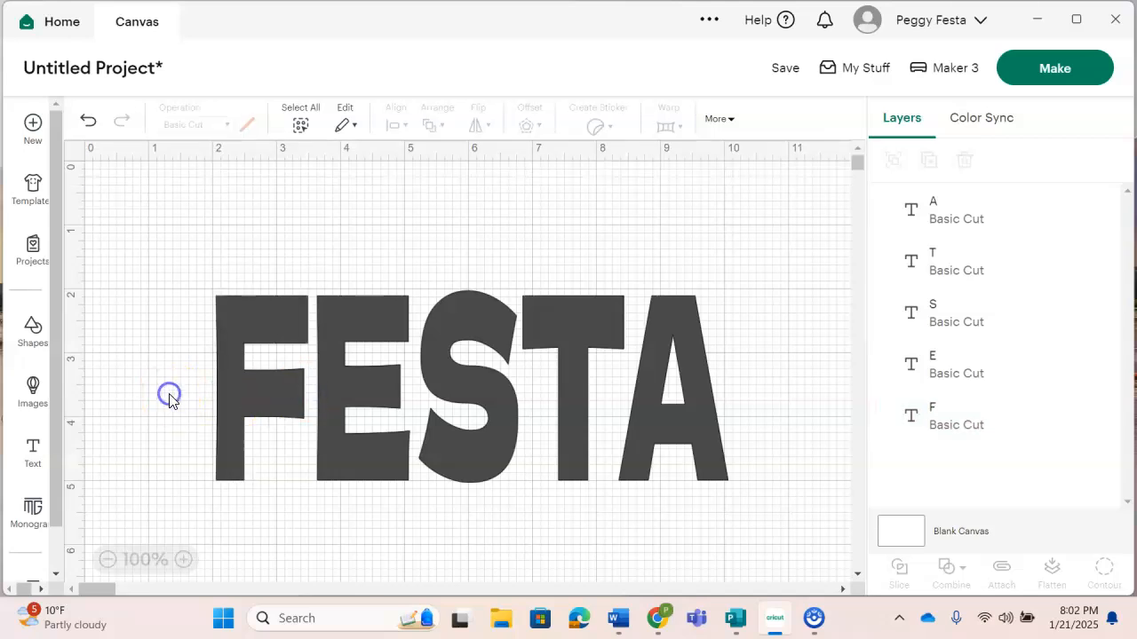
# Step: Search the image library for "sunglasses"
pyautogui.click(41, 399)
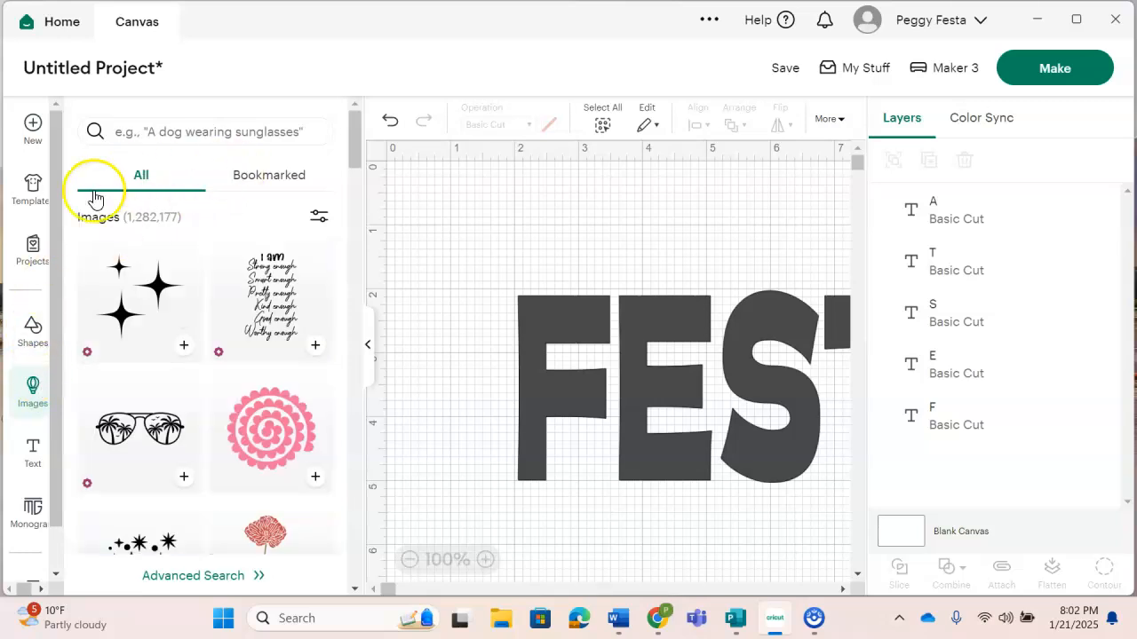
pyautogui.click(229, 131)
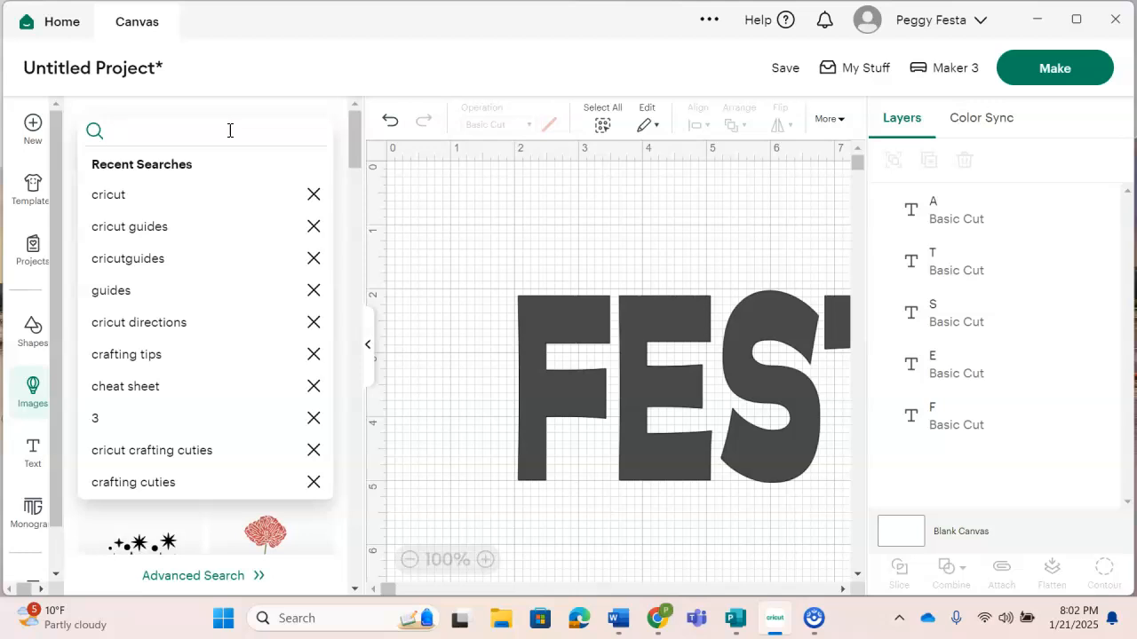
pyautogui.write('sunglasses')
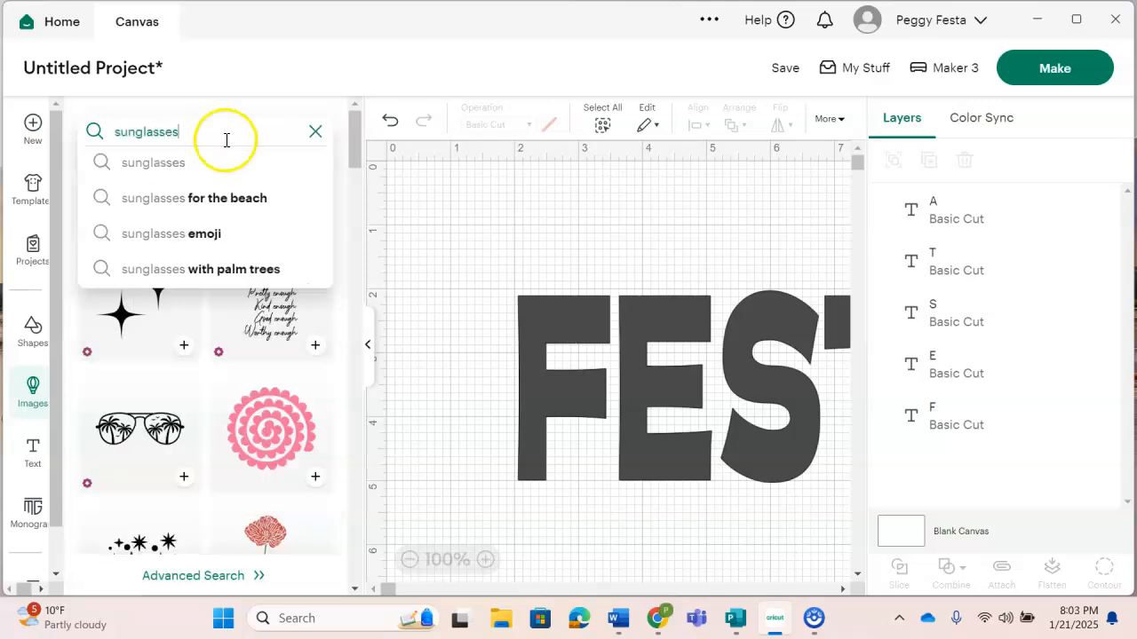
pyautogui.click(249, 134)
pyautogui.press('Return')
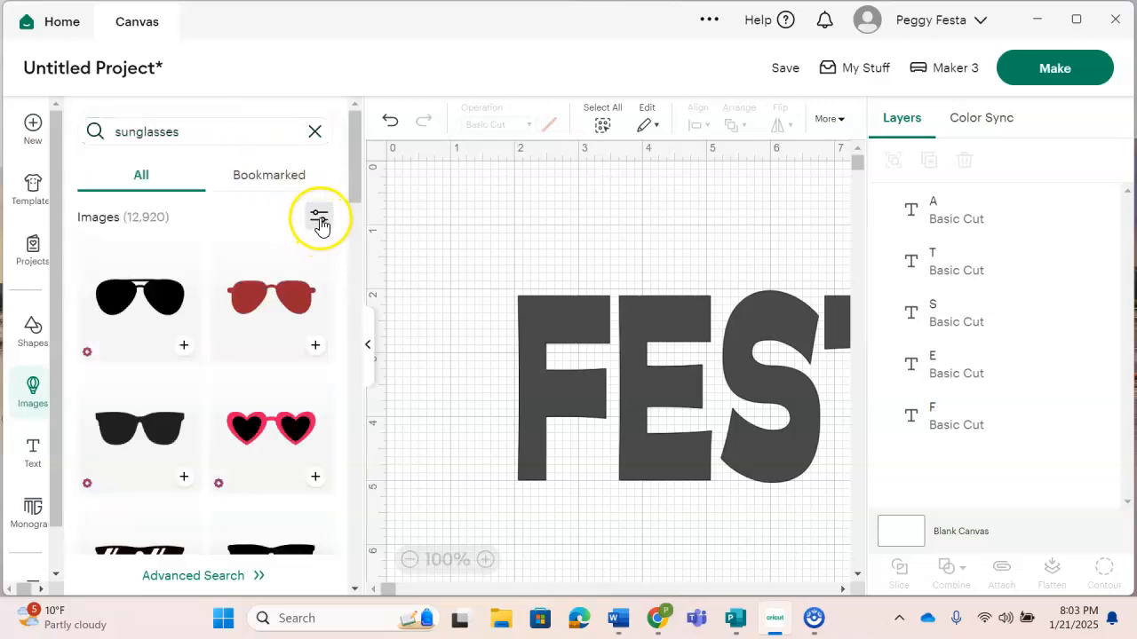
# Step: Filter the sunglasses images to Free, Cut and Single Layer Only
pyautogui.click(319, 221)
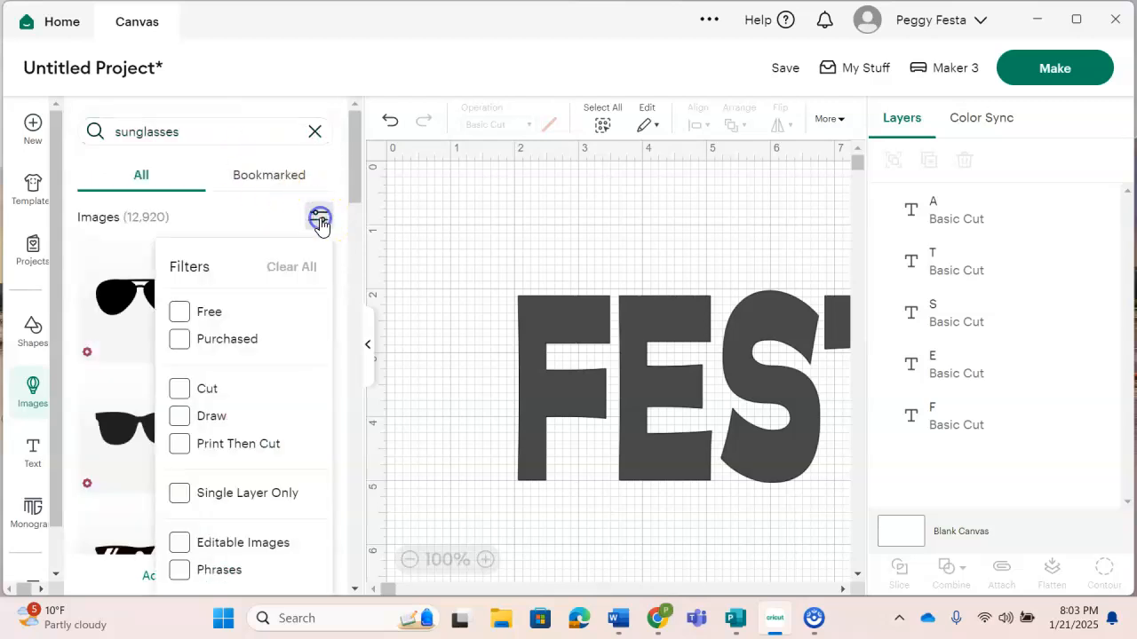
pyautogui.click(180, 313)
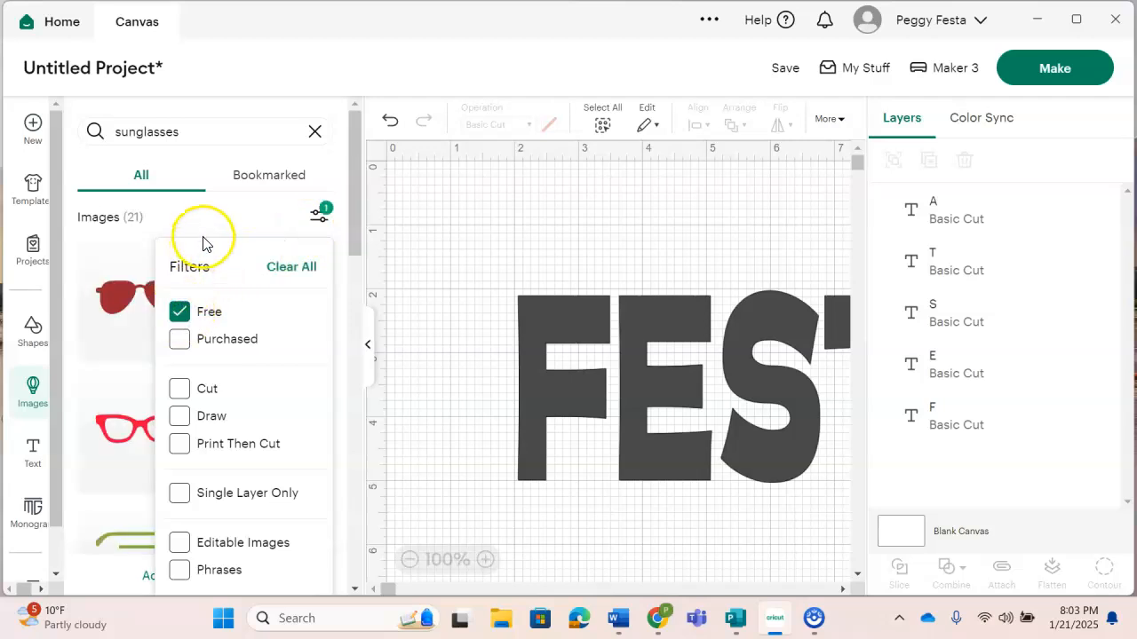
pyautogui.click(175, 390)
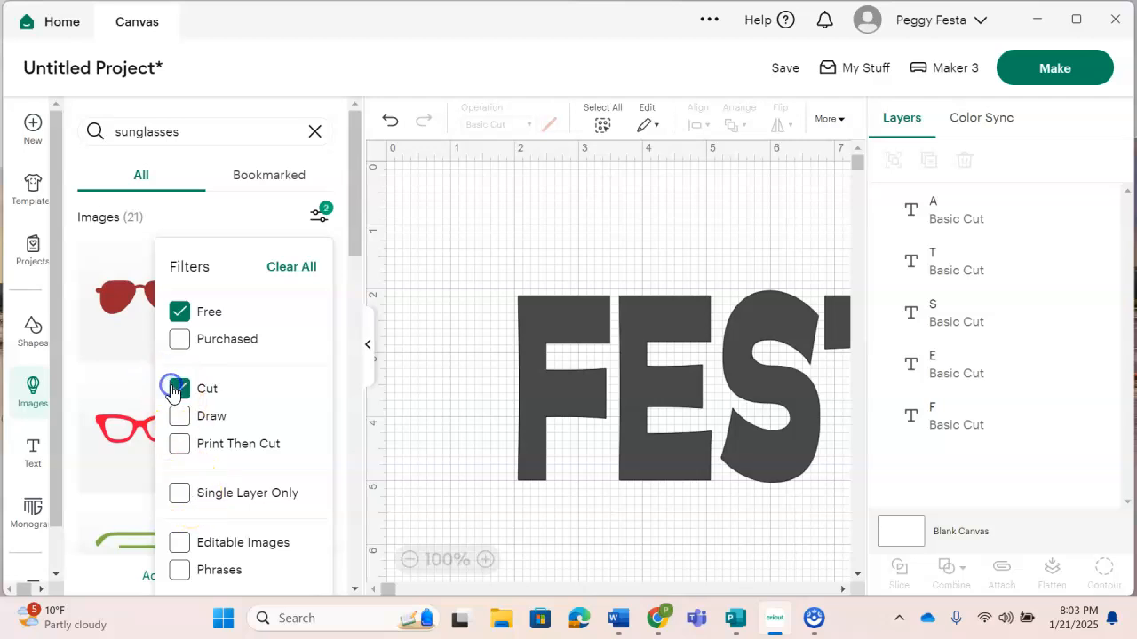
pyautogui.click(181, 494)
pyautogui.click(240, 214)
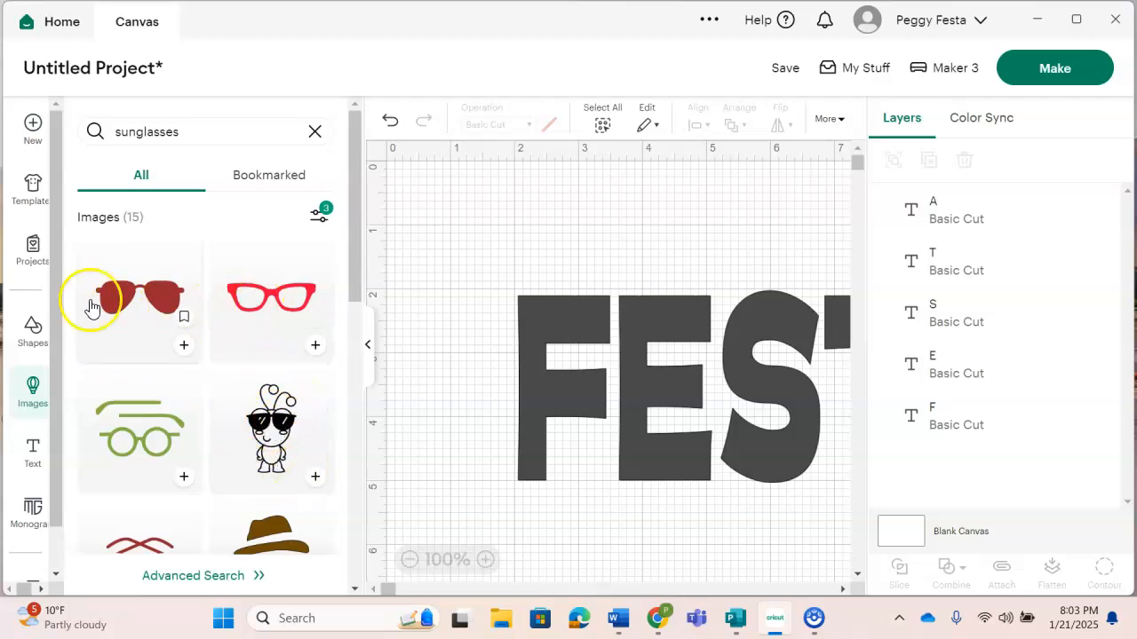
# Step: Add the red open-frame glasses image to the canvas and close the image library
pyautogui.click(254, 284)
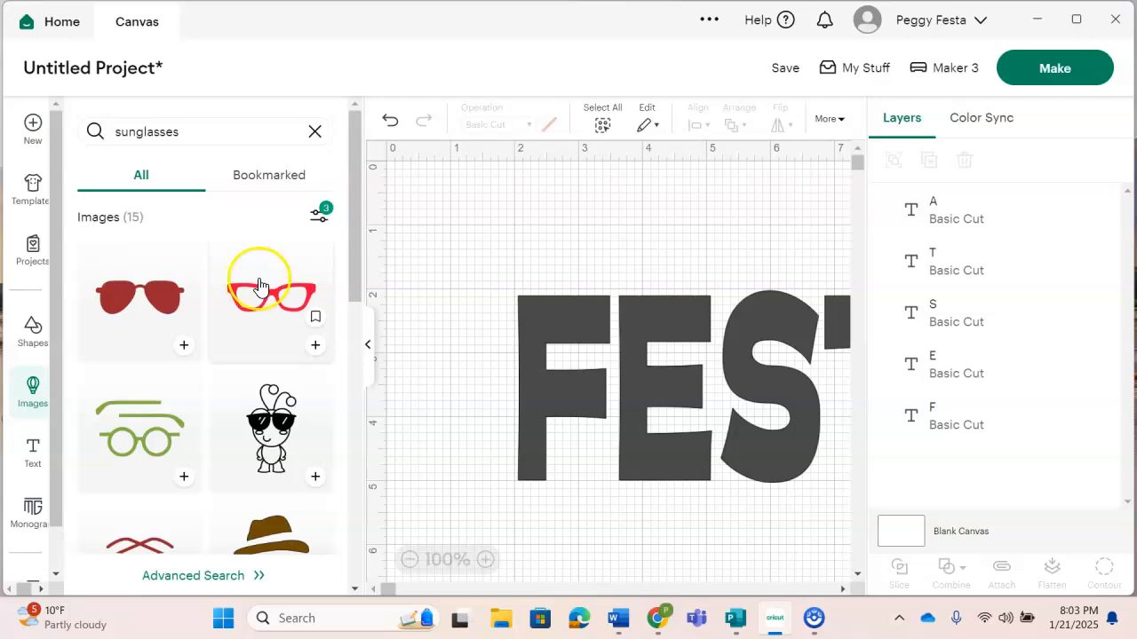
pyautogui.click(316, 346)
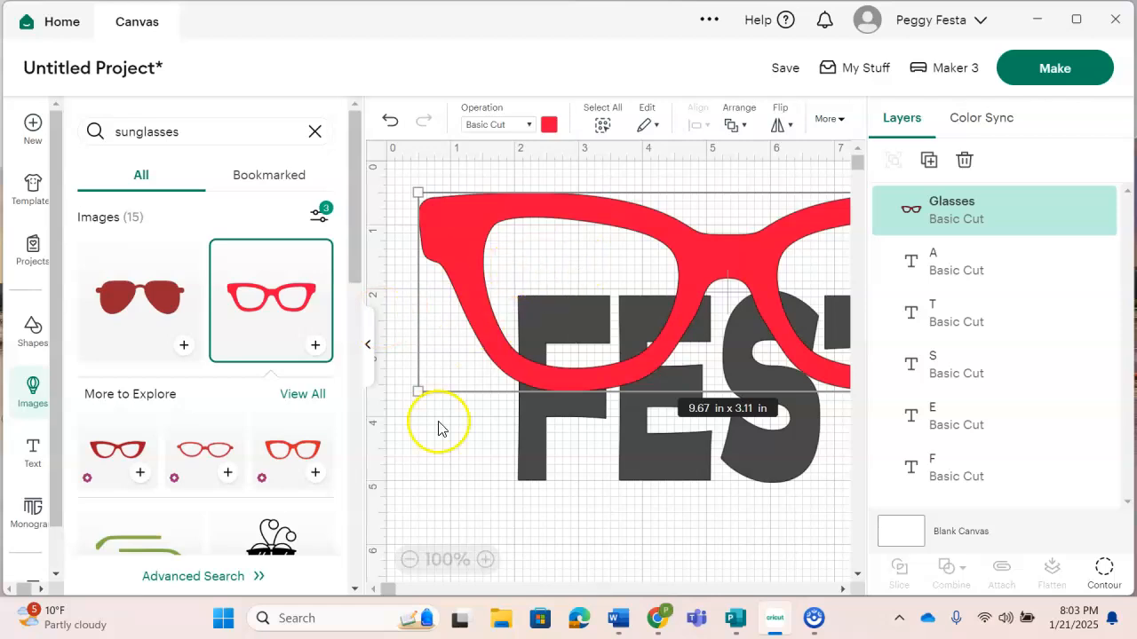
pyautogui.click(367, 349)
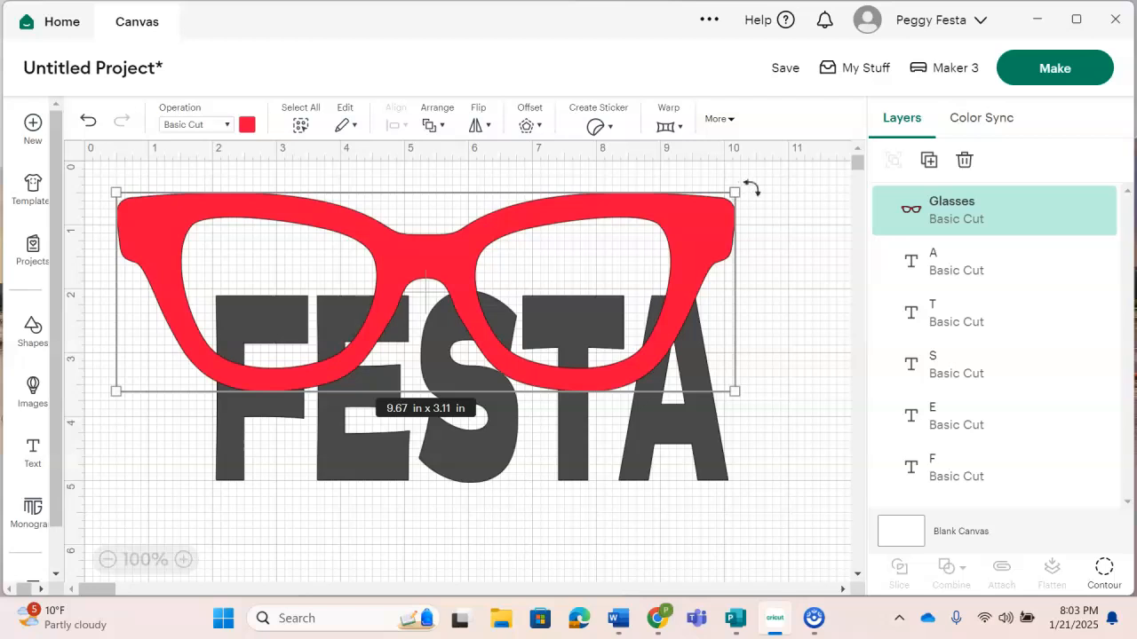
# Step: Shrink the red glasses, tilt them slightly and place them inside the upper bar of the surname's first letter
pyautogui.moveTo(752, 188); pyautogui.dragTo(269, 321)
pyautogui.moveTo(323, 297); pyautogui.dragTo(293, 306)
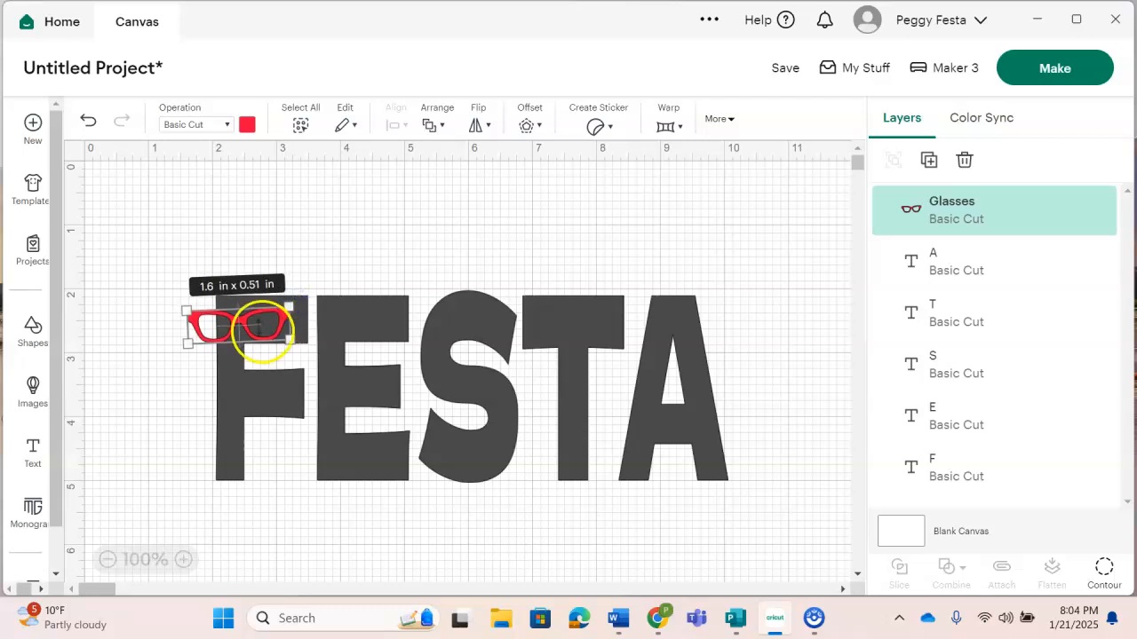
pyautogui.moveTo(267, 325)
pyautogui.mouseDown()
pyautogui.moveTo(297, 325)
pyautogui.moveTo(303, 302)
pyautogui.moveTo(287, 318)
pyautogui.mouseUp()
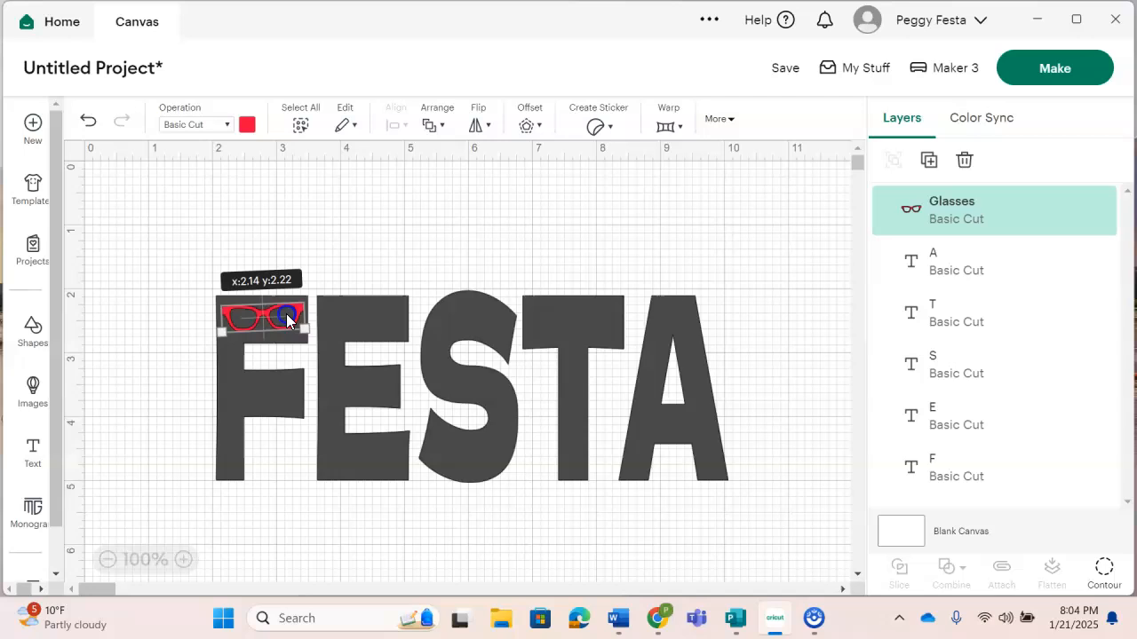
pyautogui.click(158, 333)
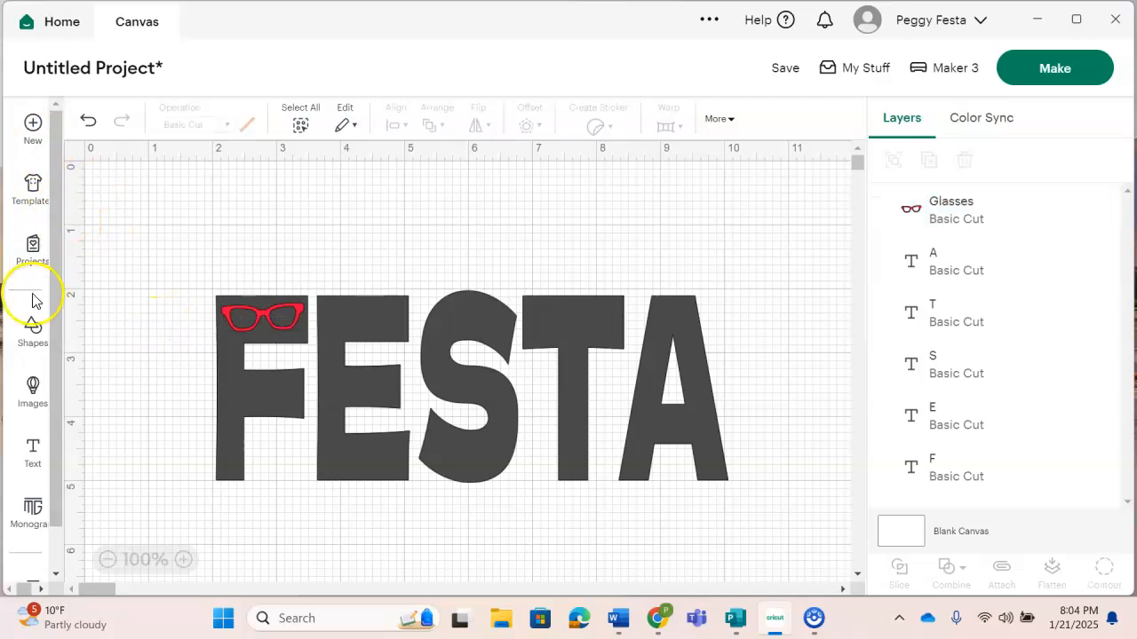
# Step: Search the image library for "beachball"
pyautogui.click(34, 389)
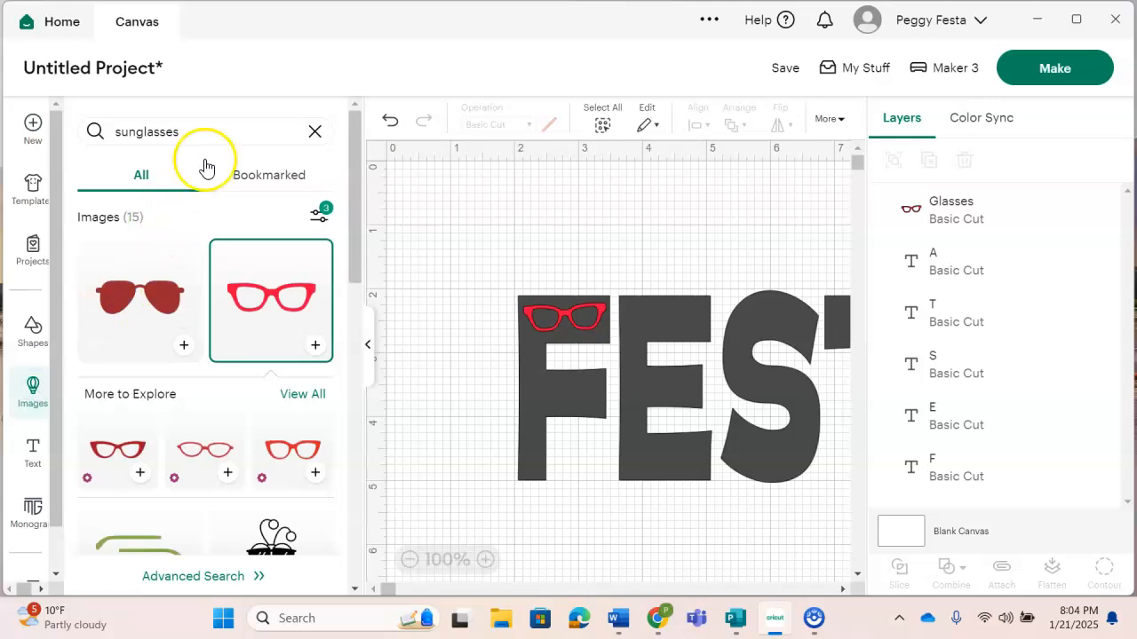
pyautogui.moveTo(195, 127); pyautogui.dragTo(106, 138)
pyautogui.write('b')
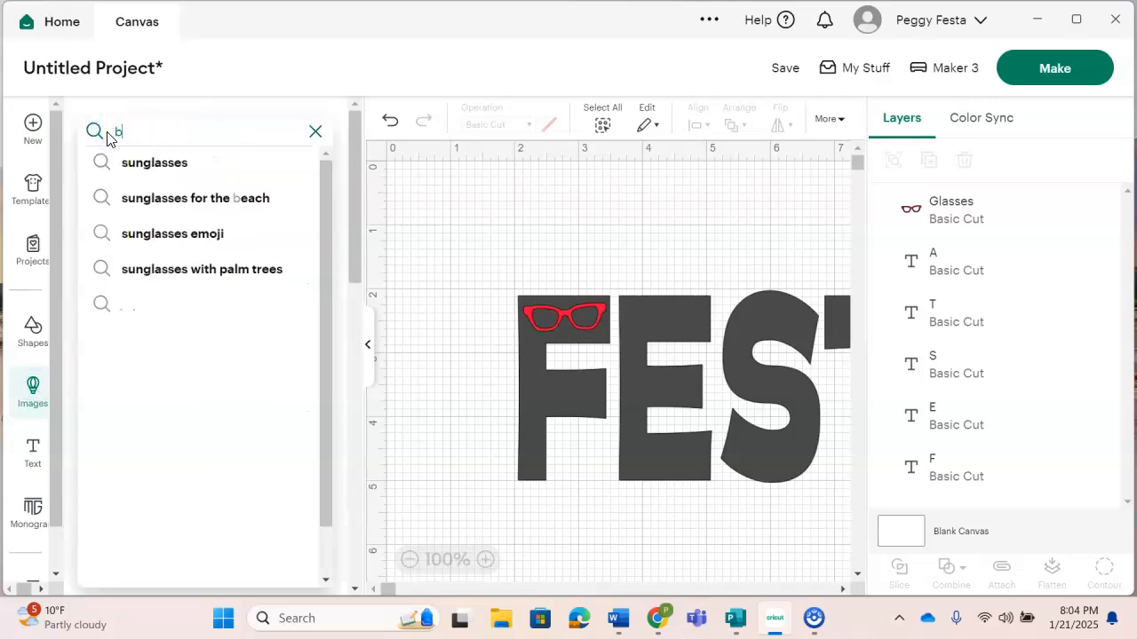
pyautogui.write('eachball')
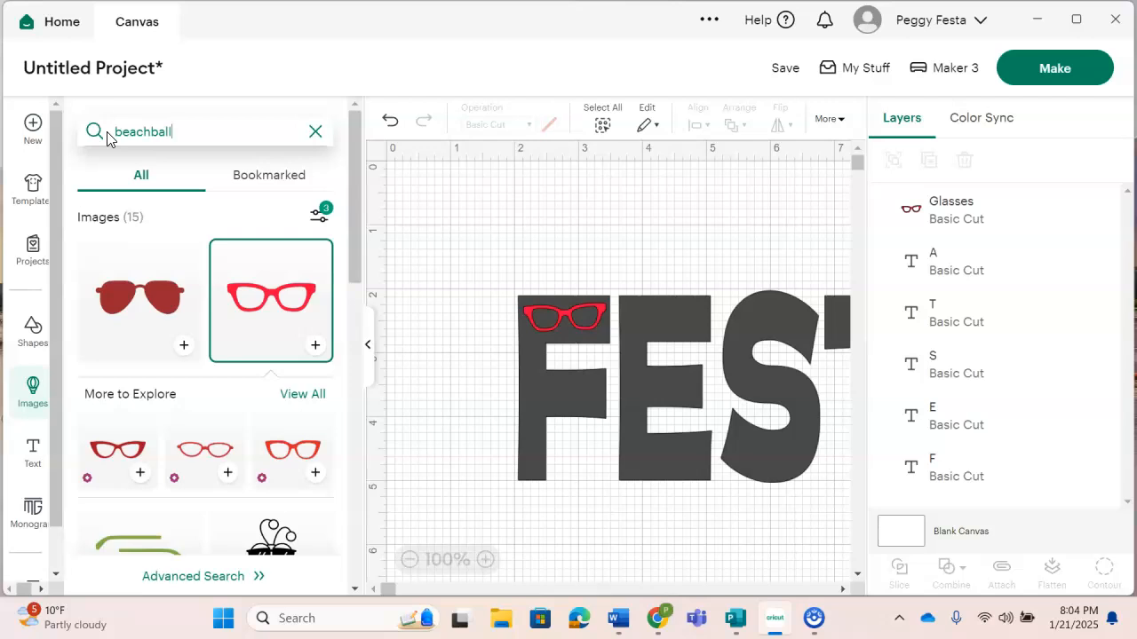
pyautogui.press('Return')
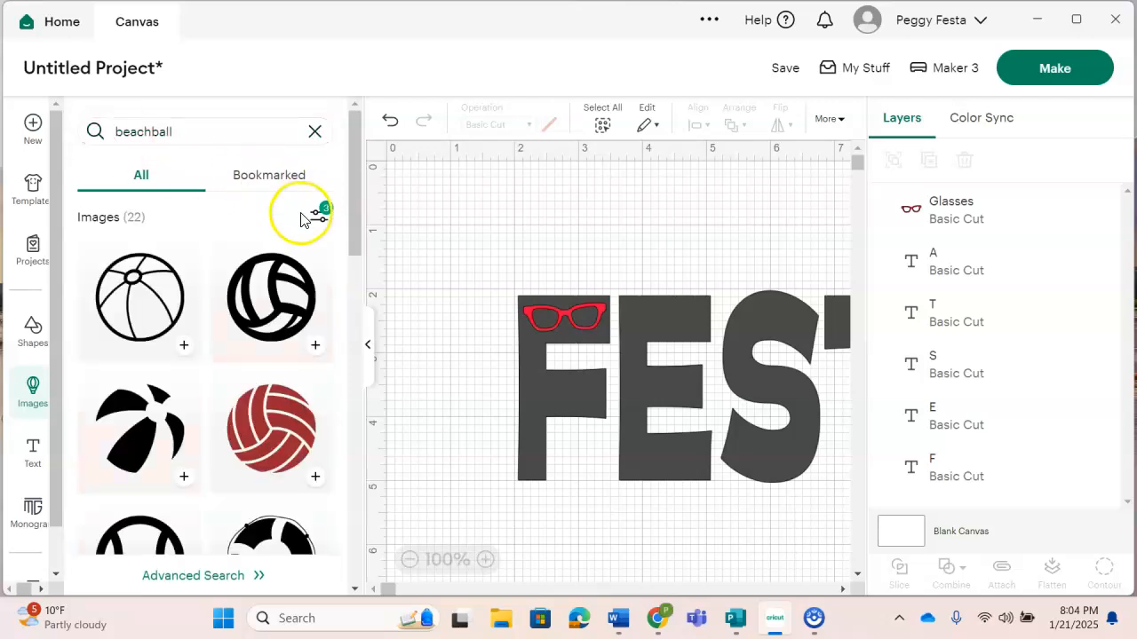
# Step: Add the outlined beach ball image with the Free, Cut and Single Layer Only filters, and fit it at about 0.63 in on the first letter's middle bar
pyautogui.click(317, 215)
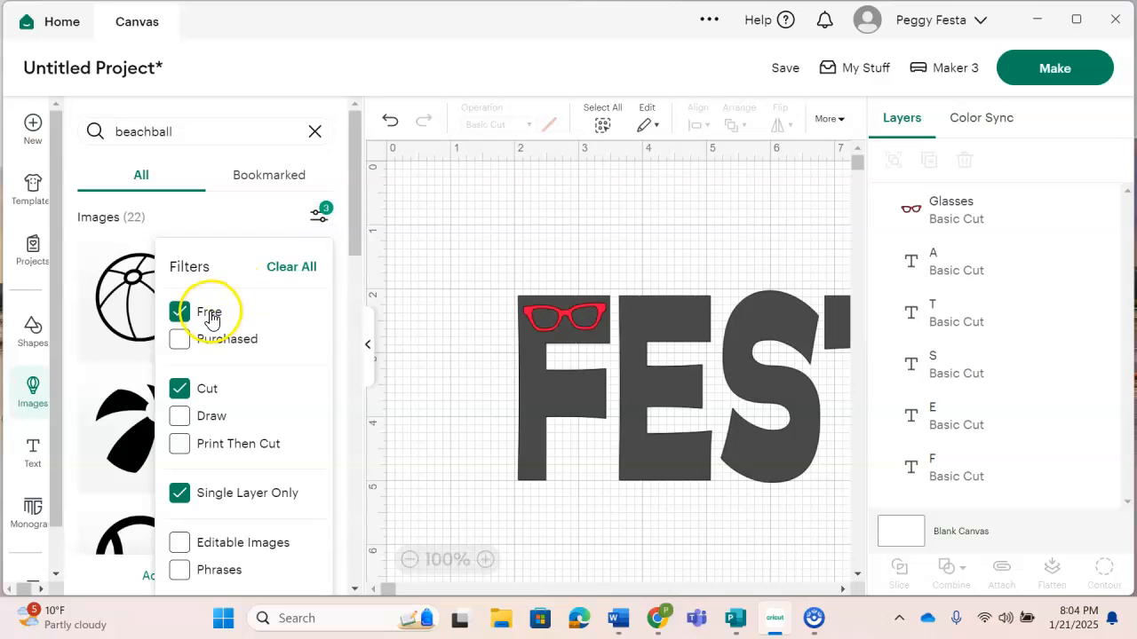
pyautogui.click(240, 200)
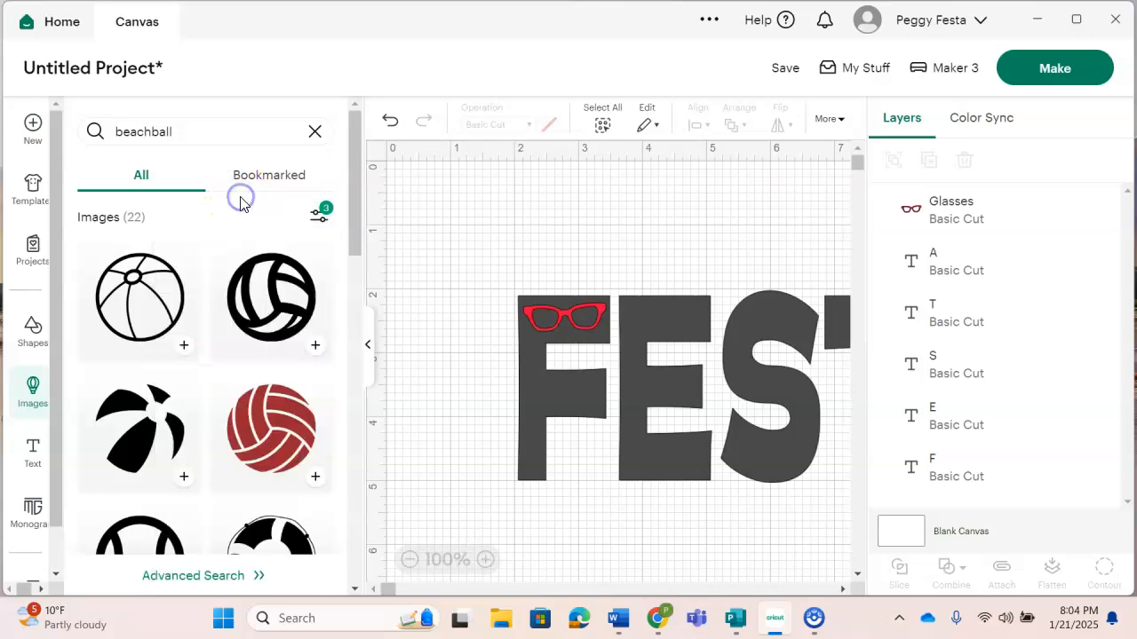
pyautogui.click(150, 310)
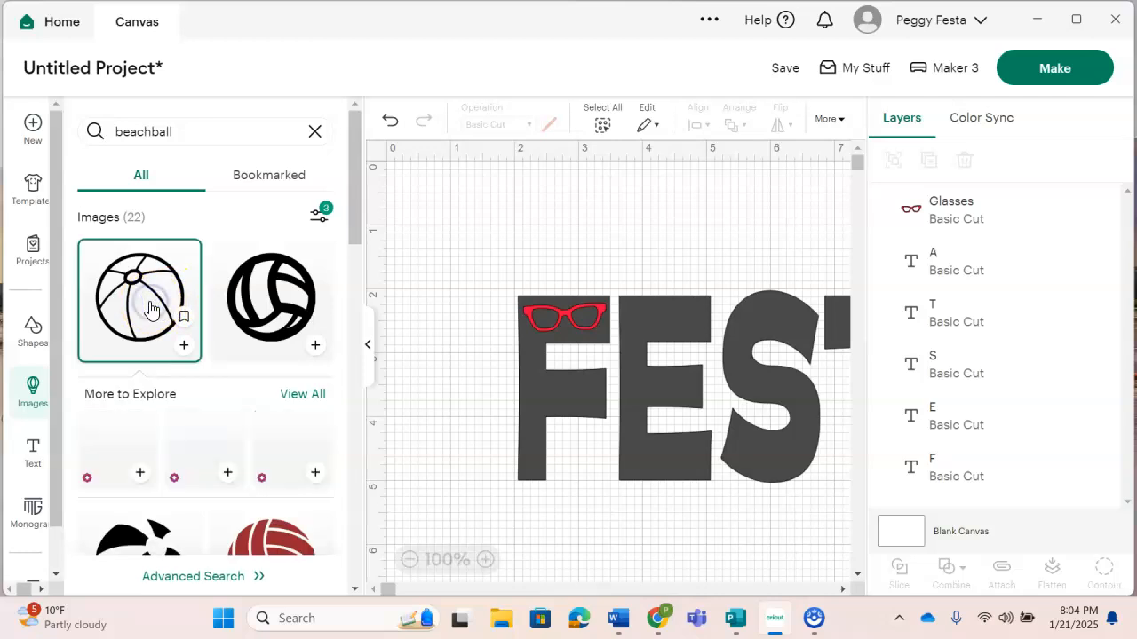
pyautogui.click(183, 342)
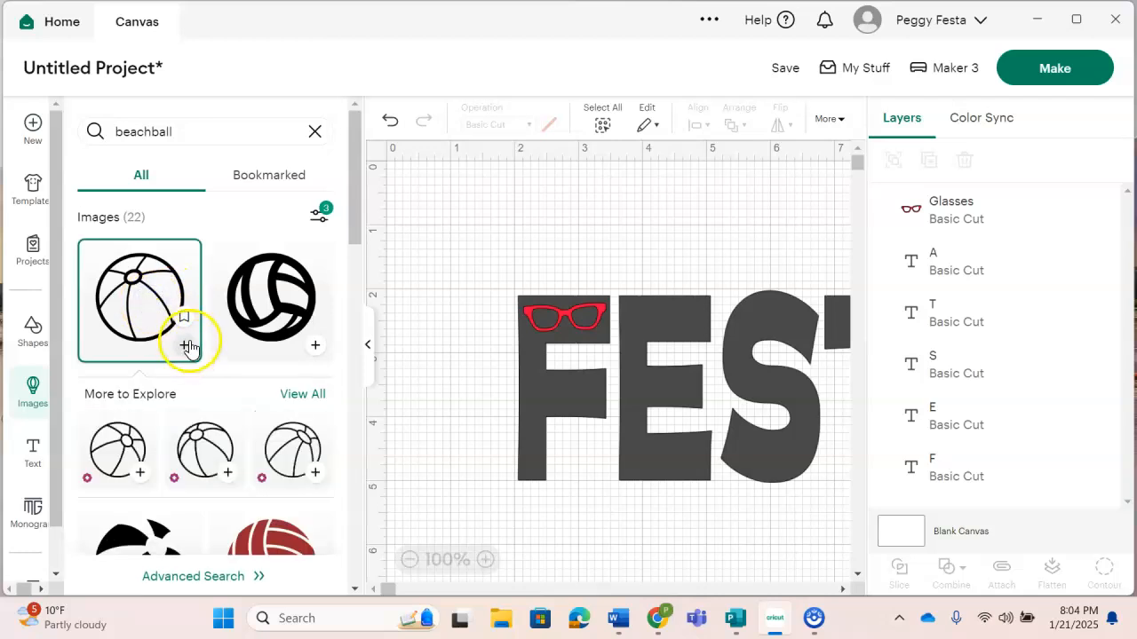
pyautogui.click(367, 348)
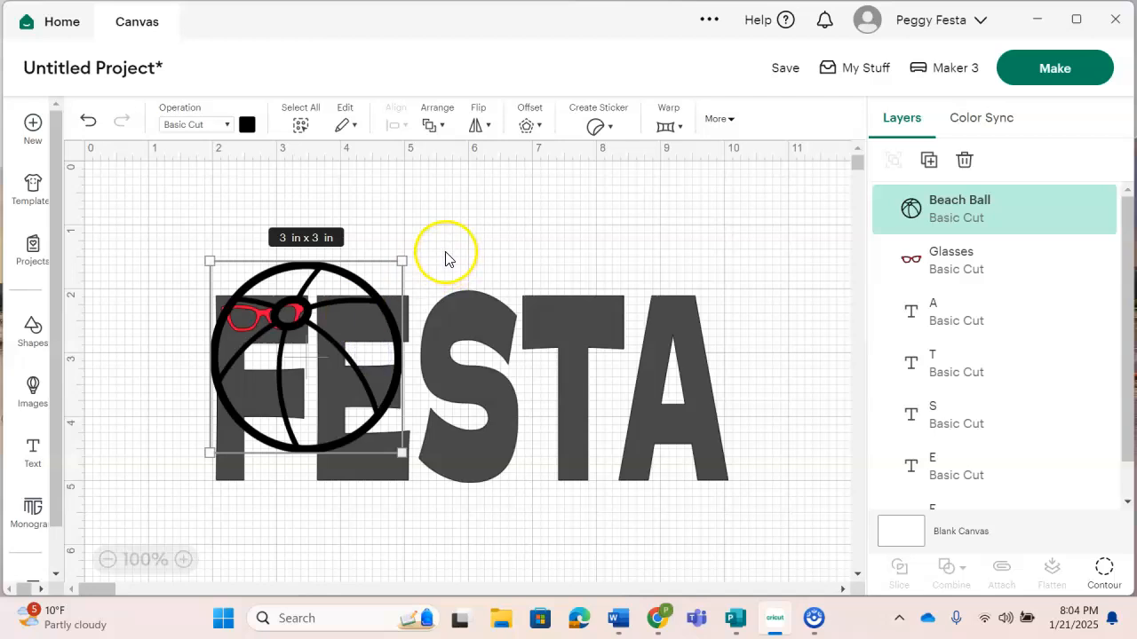
pyautogui.moveTo(401, 261); pyautogui.dragTo(276, 399)
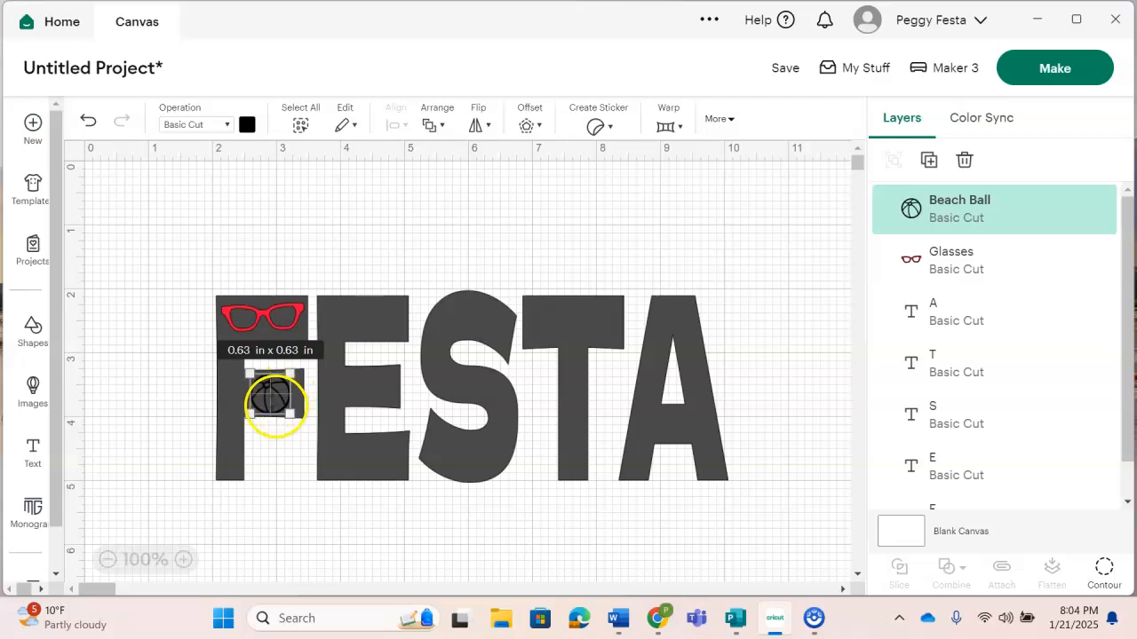
# Step: Subtract the glasses and the beach ball together from the surname's first letter, leaving nothing selected
pyautogui.keyDown('shift'); pyautogui.click(291, 332); pyautogui.keyUp('shift')
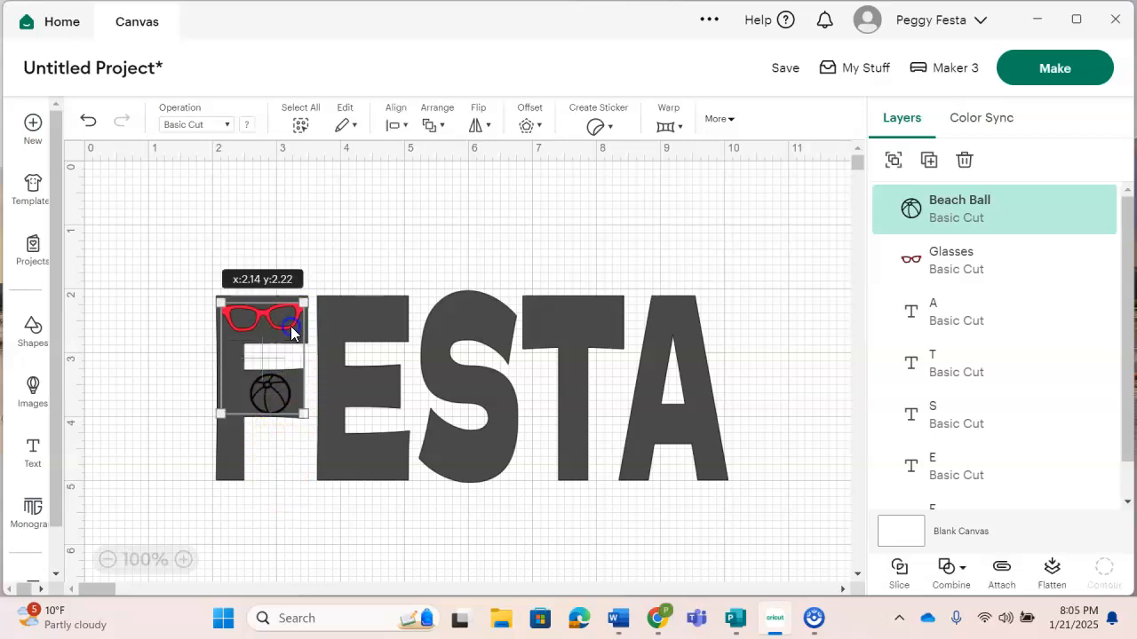
pyautogui.keyDown('shift'); pyautogui.click(229, 460); pyautogui.keyUp('shift')
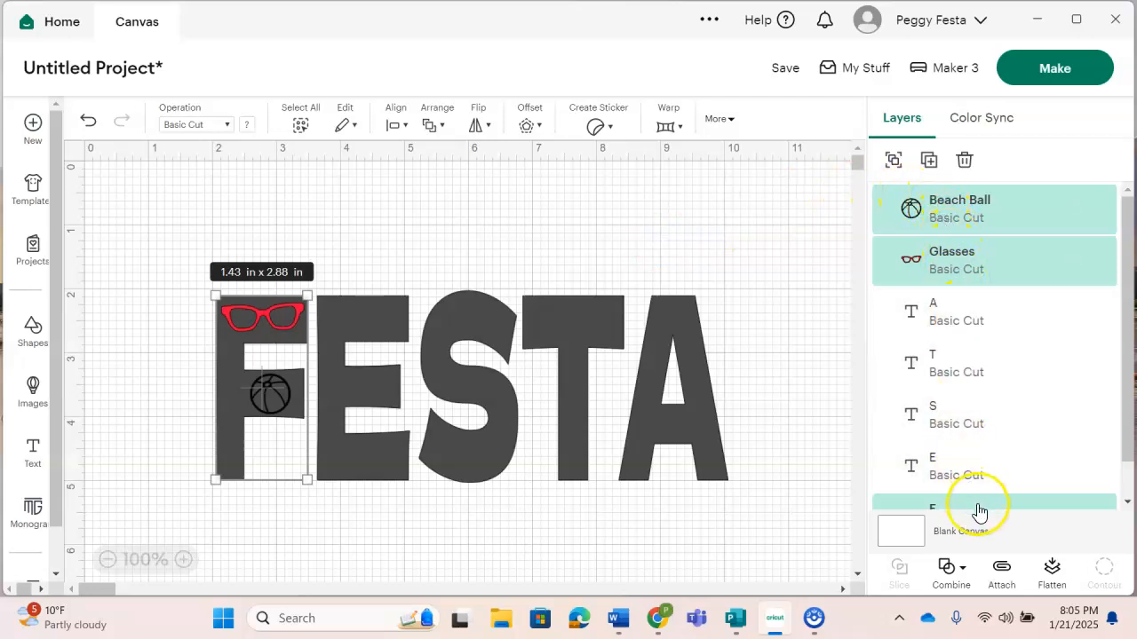
pyautogui.click(951, 573)
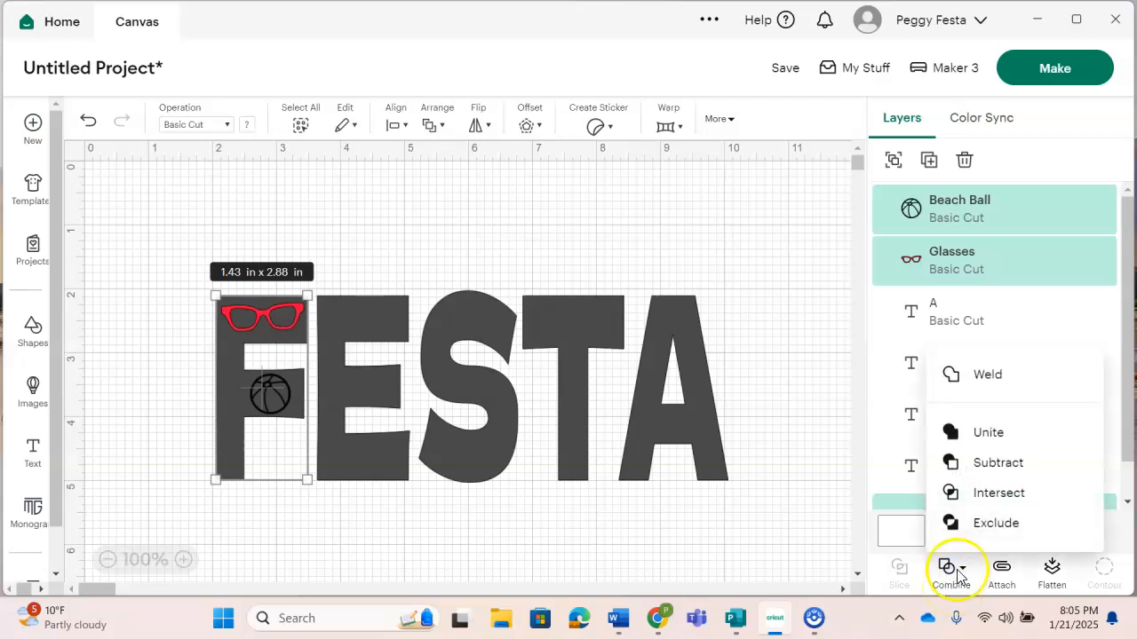
pyautogui.click(998, 463)
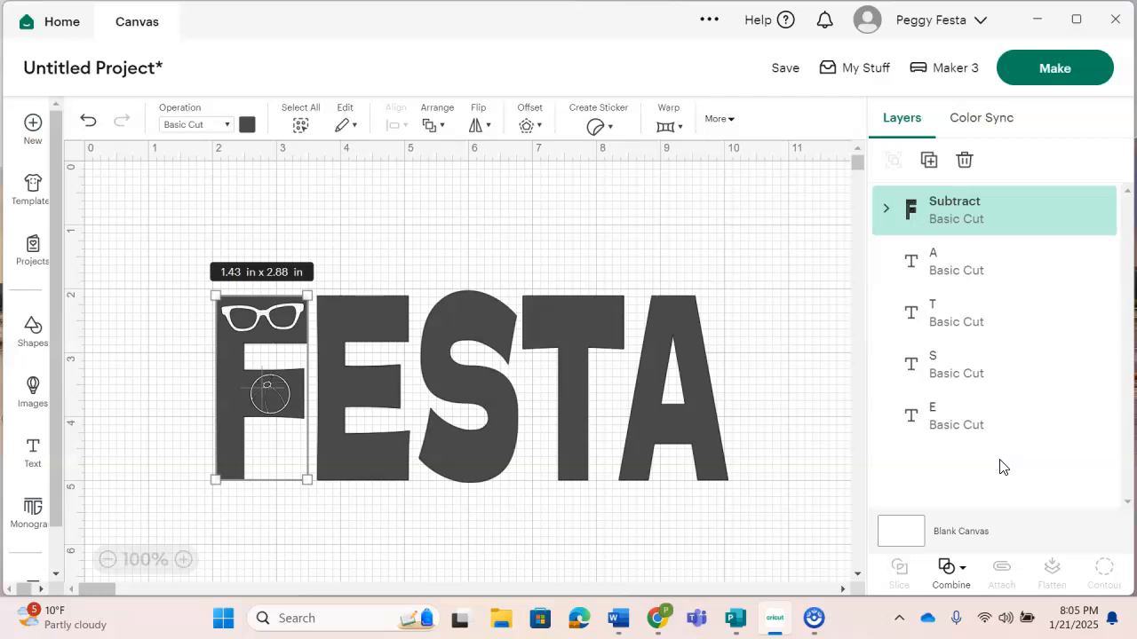
pyautogui.click(736, 555)
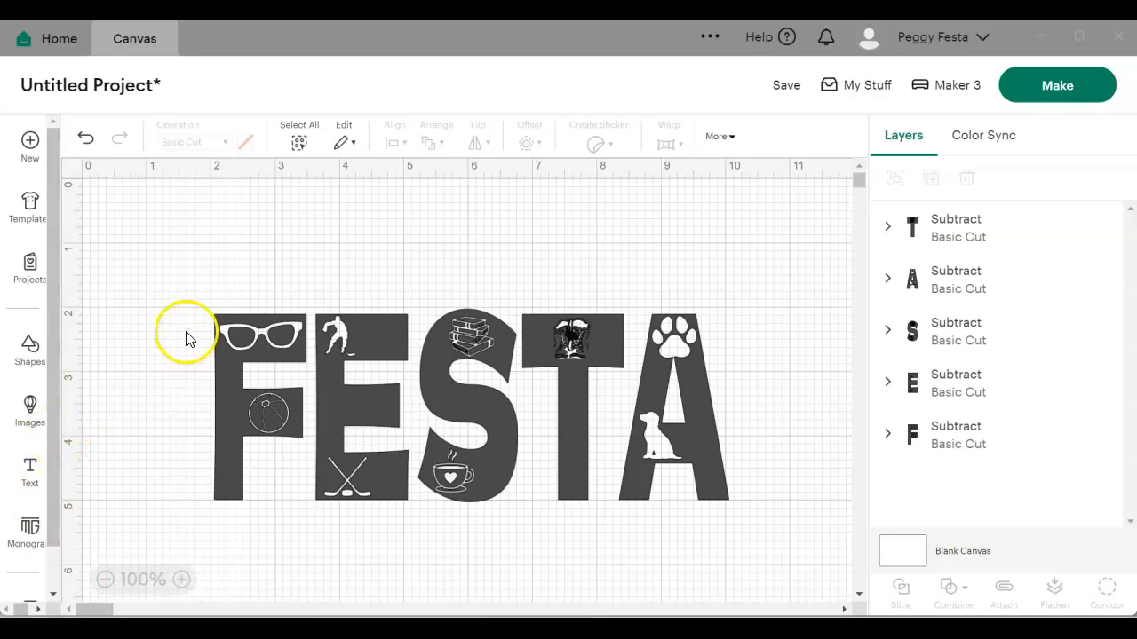
# Step: Unite all five letters with their cut-out images into a single shape
pyautogui.moveTo(172, 278); pyautogui.dragTo(771, 558)
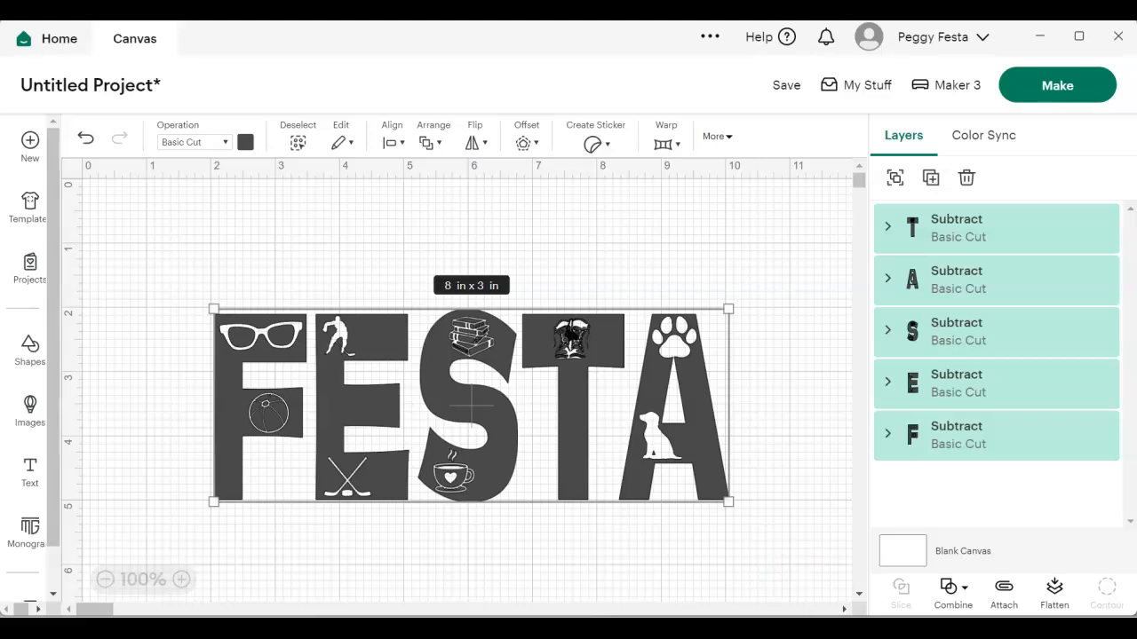
pyautogui.click(946, 601)
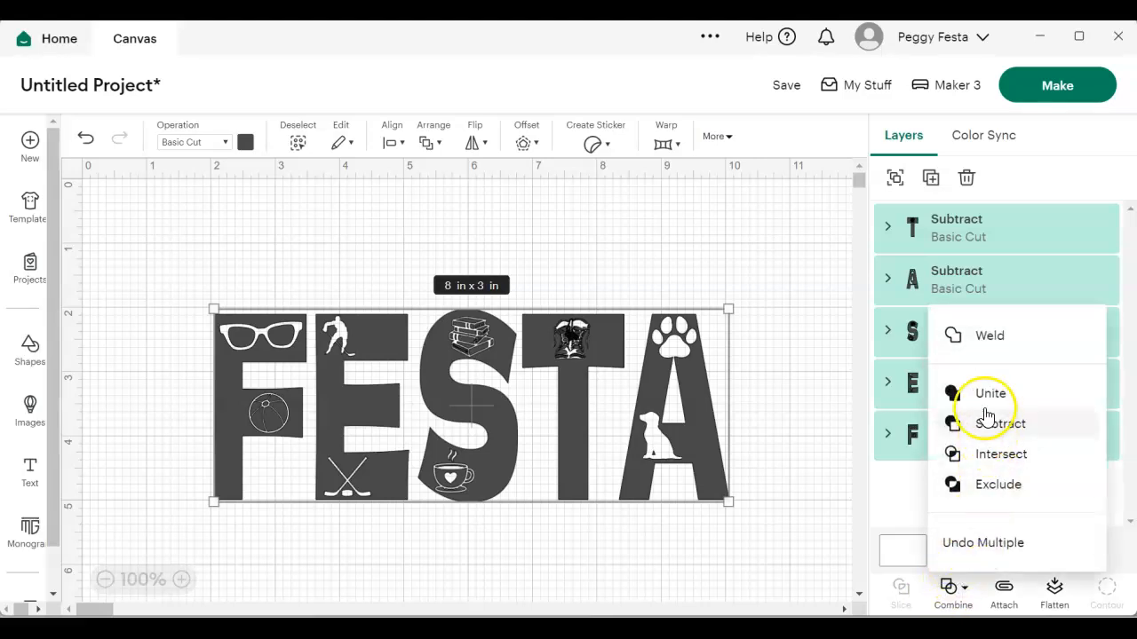
pyautogui.click(988, 394)
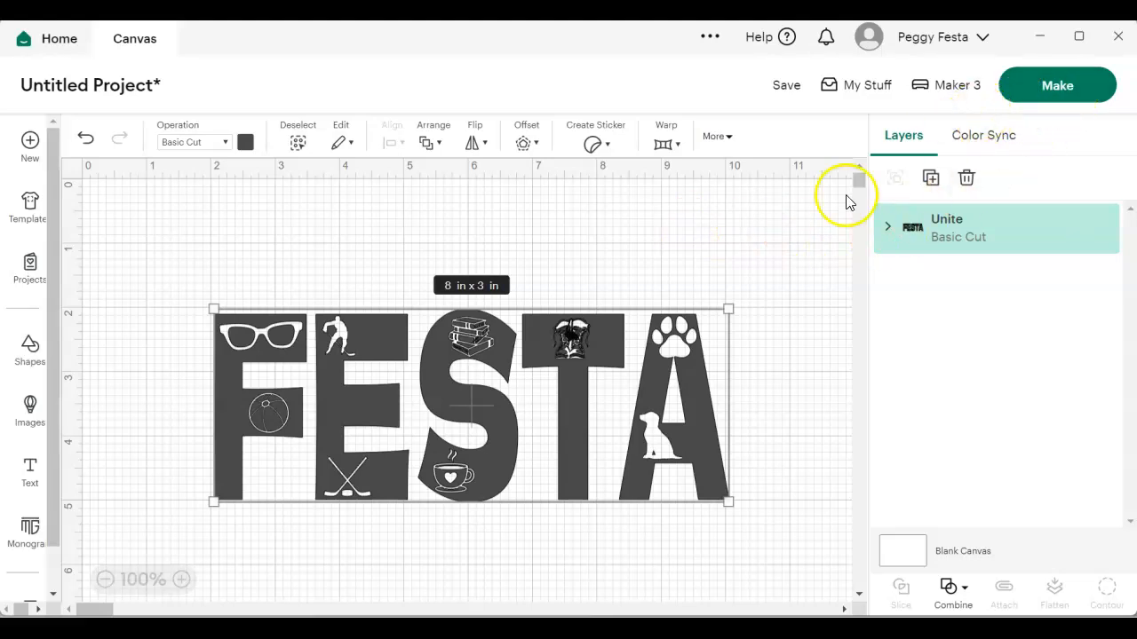
pyautogui.click(32, 531)
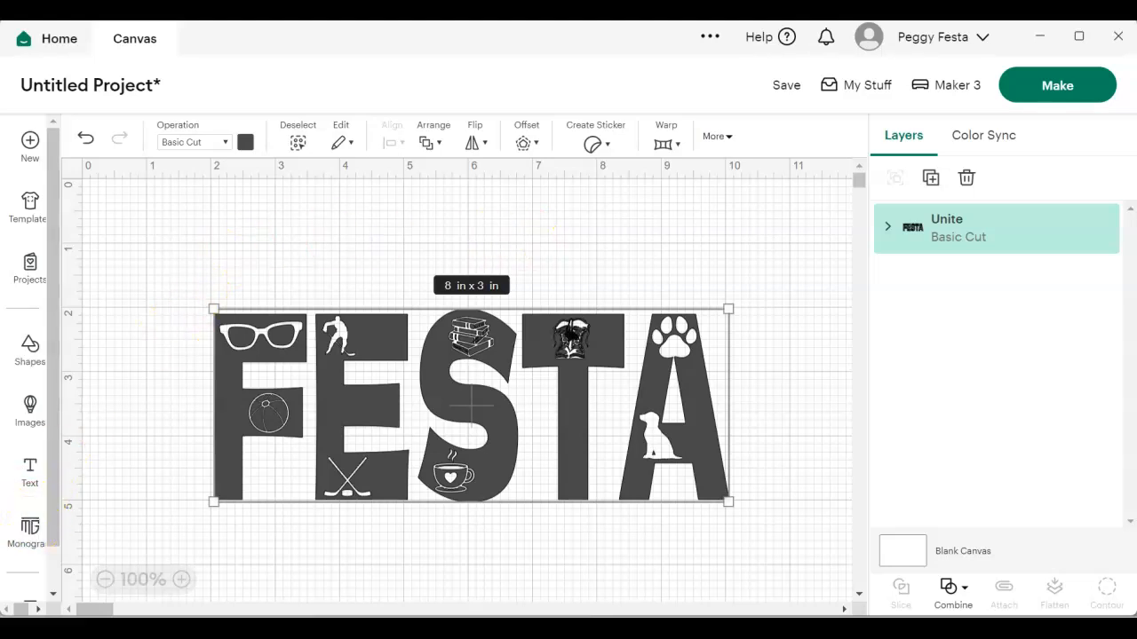